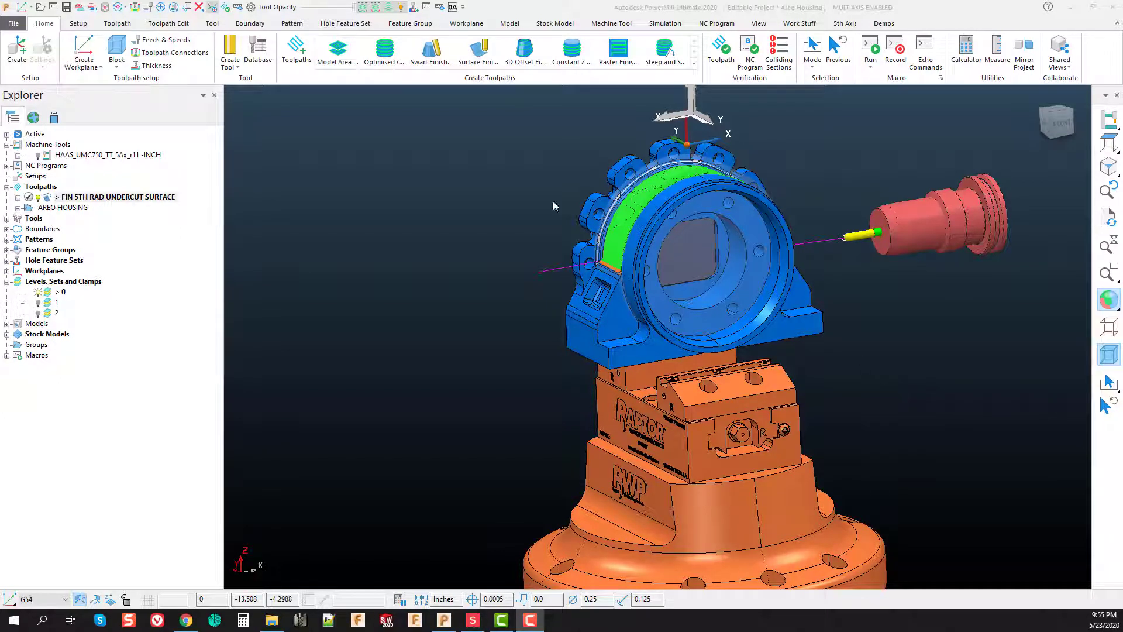
Select the FIN 5TH RAD UNDERCUT SURFACE toolpath and inspect the housing from several angles, including the spindle side.
{"action": "left_click", "coordinate": [74, 200]}
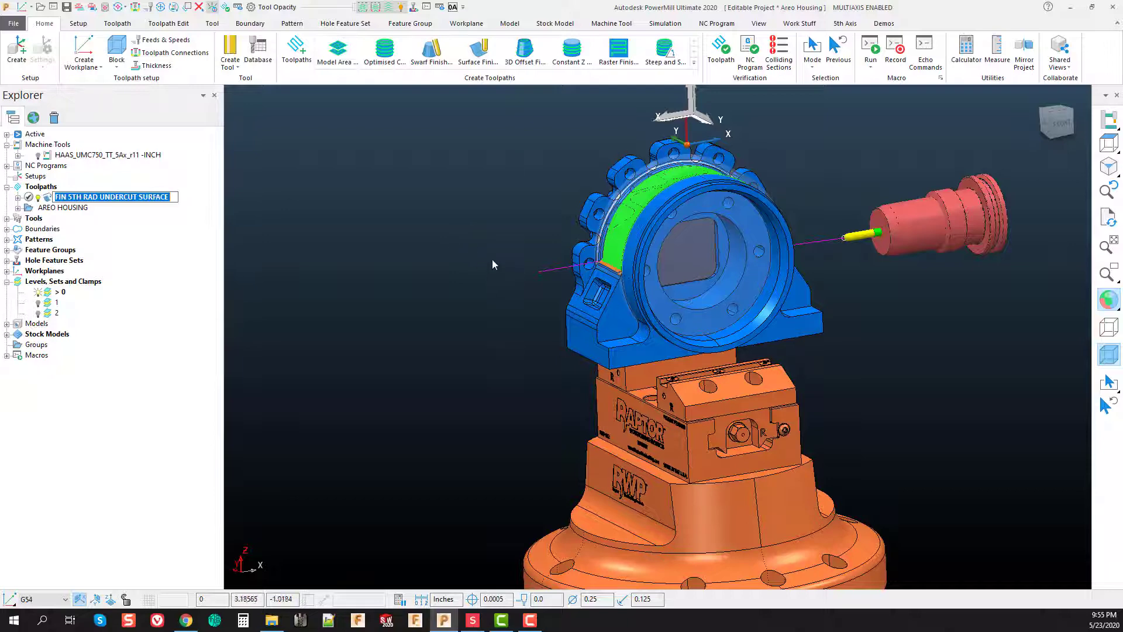
{"action": "scroll", "coordinate": [491, 261], "scroll_direction": "down", "scroll_amount": 1}
{"action": "middle_click_drag", "start_coordinate": [663, 376], "coordinate": [606, 295]}
{"action": "middle_click_drag", "start_coordinate": [606, 391], "coordinate": [562, 373]}
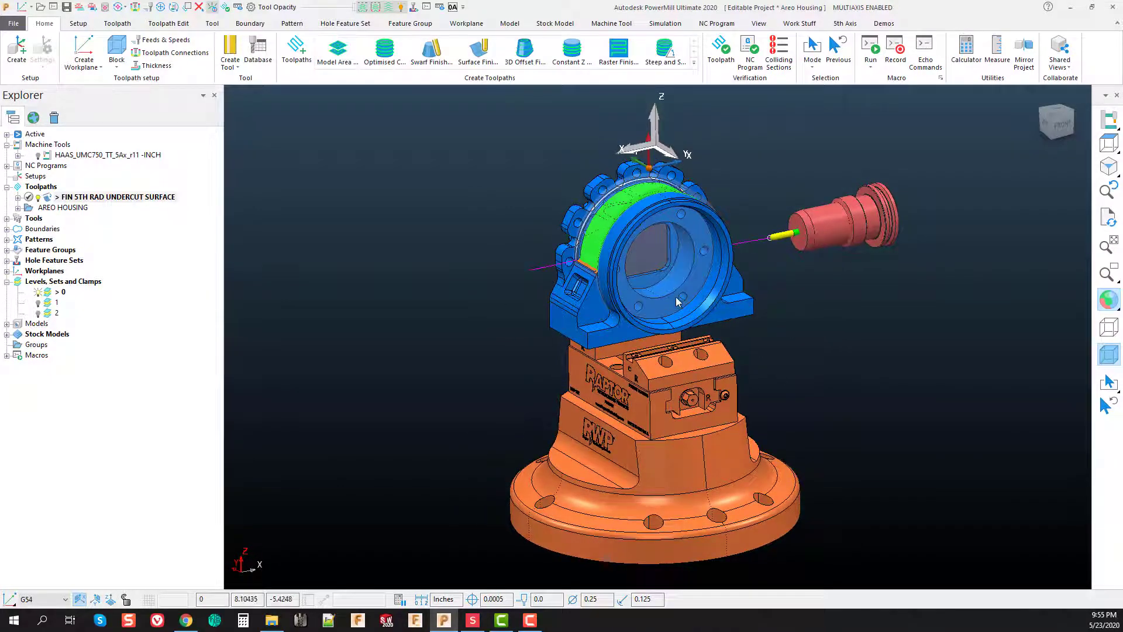
{"action": "scroll", "coordinate": [638, 205], "scroll_direction": "up", "scroll_amount": 1}
{"action": "scroll", "coordinate": [637, 201], "scroll_direction": "up", "scroll_amount": 3}
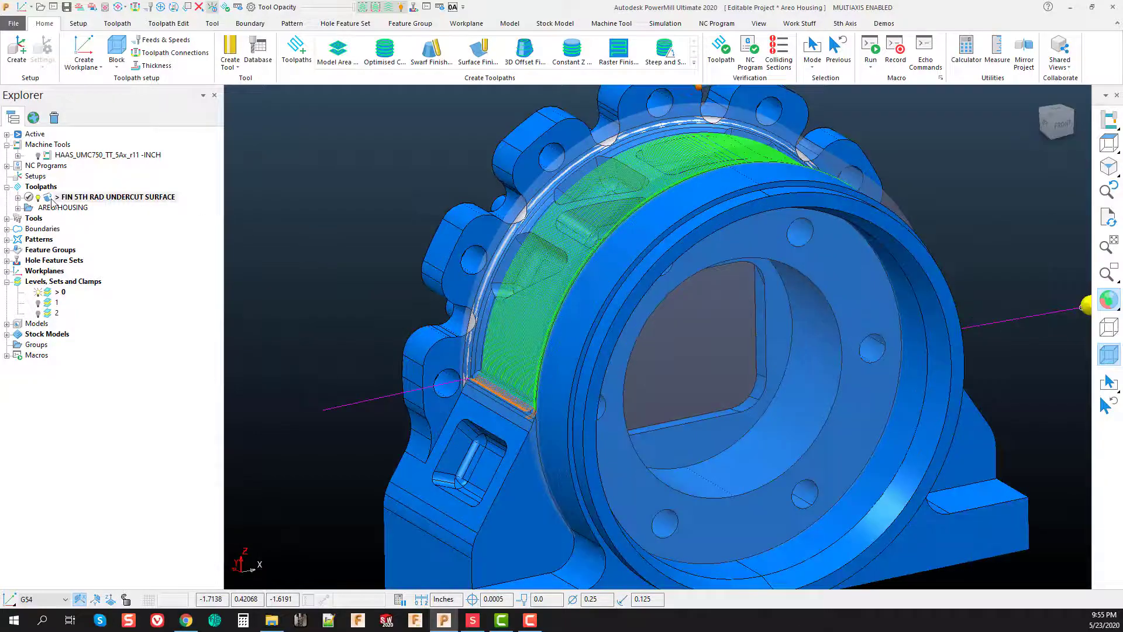
{"action": "middle_click_drag", "start_coordinate": [627, 345], "coordinate": [587, 377]}
{"action": "middle_click_drag", "start_coordinate": [659, 388], "coordinate": [477, 344]}
Show the level 2 surfaces, then reselect the undercut toolpath and view it up close.
{"action": "left_click", "coordinate": [38, 313]}
{"action": "scroll", "coordinate": [471, 333], "scroll_direction": "up", "scroll_amount": 2}
{"action": "scroll", "coordinate": [471, 332], "scroll_direction": "up", "scroll_amount": 2}
{"action": "middle_click_drag", "start_coordinate": [488, 356], "coordinate": [527, 374]}
{"action": "left_click", "coordinate": [50, 199]}
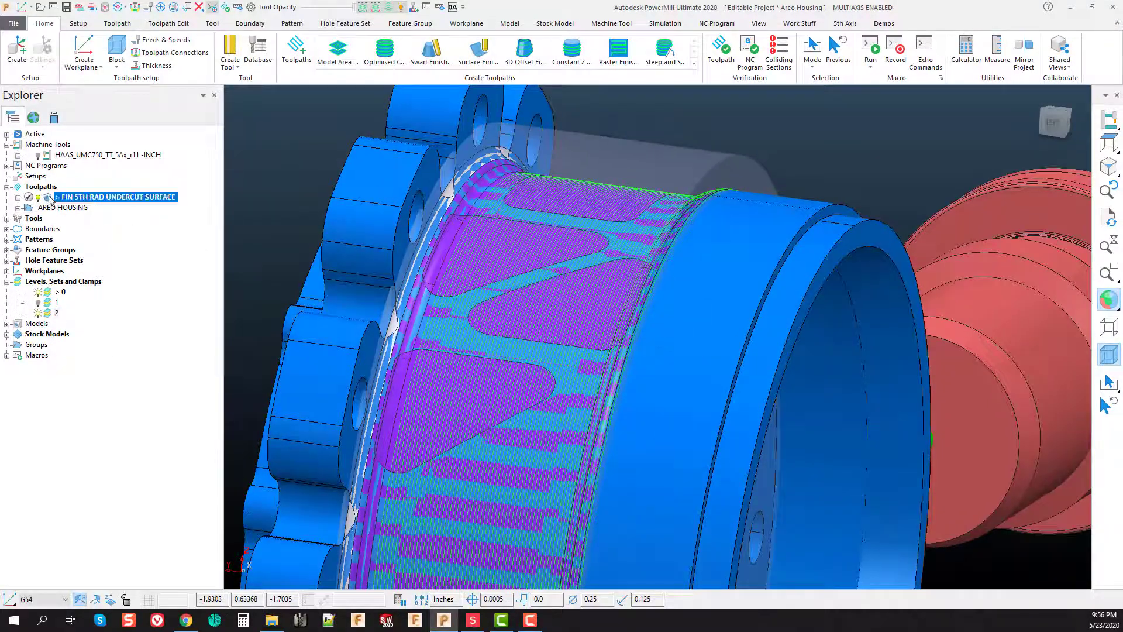
{"action": "scroll", "coordinate": [590, 287], "scroll_direction": "down", "scroll_amount": 3}
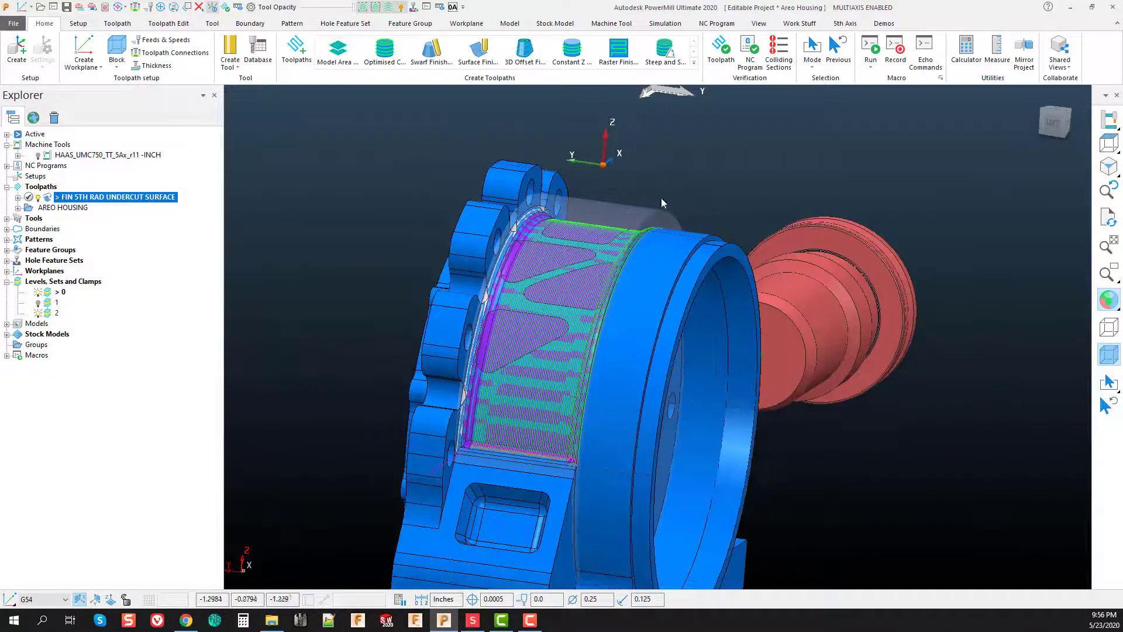
{"action": "scroll", "coordinate": [514, 344], "scroll_direction": "down", "scroll_amount": 1}
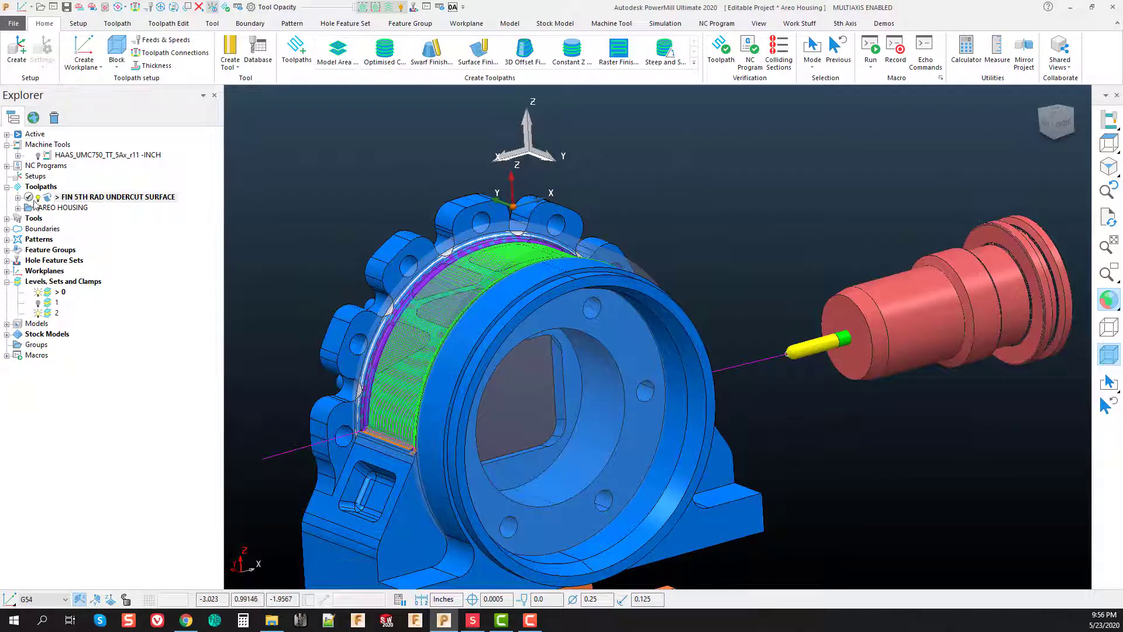
Simulate FIN 5TH RAD UNDERCUT SURFACE from start, then pause and return to the Home tab.
{"action": "right_click", "coordinate": [47, 199]}
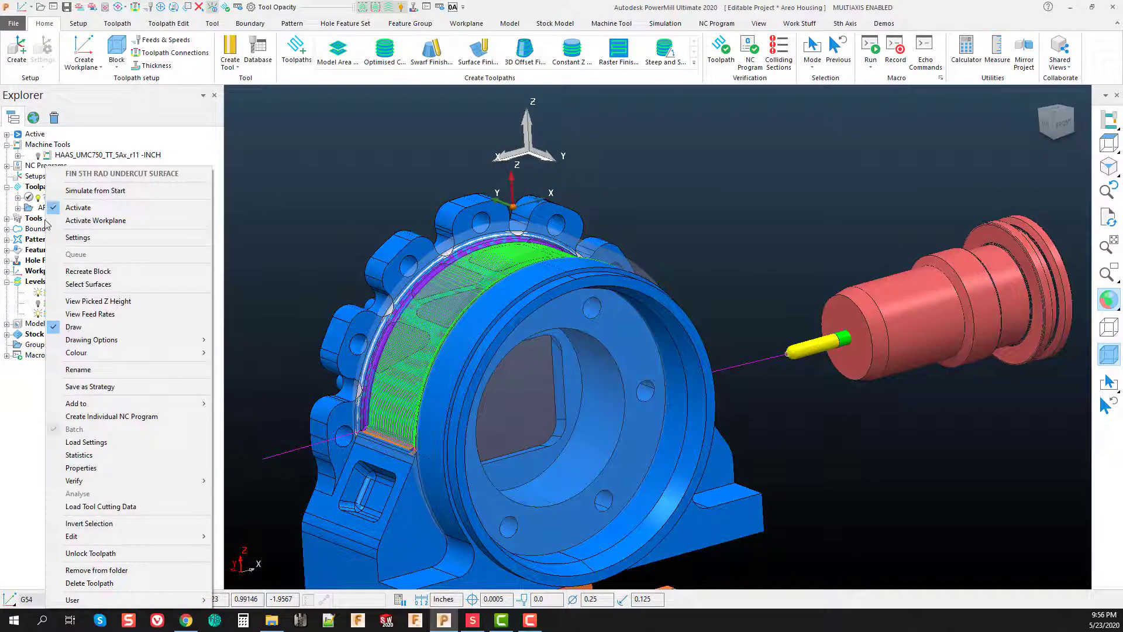
{"action": "left_click", "coordinate": [95, 190]}
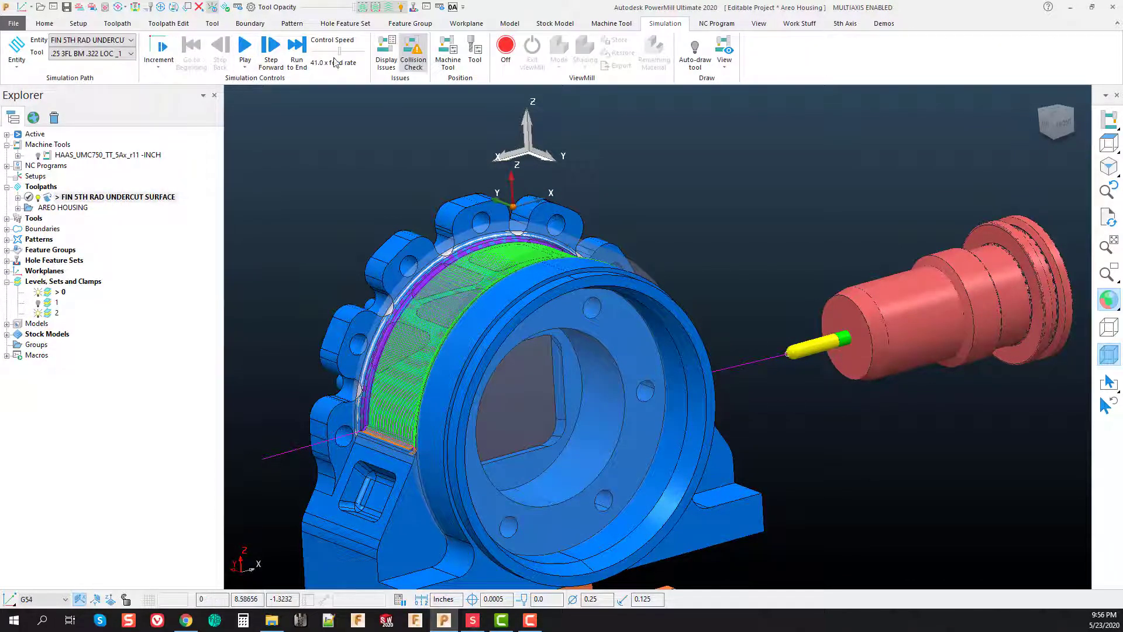
{"action": "left_click", "coordinate": [243, 44]}
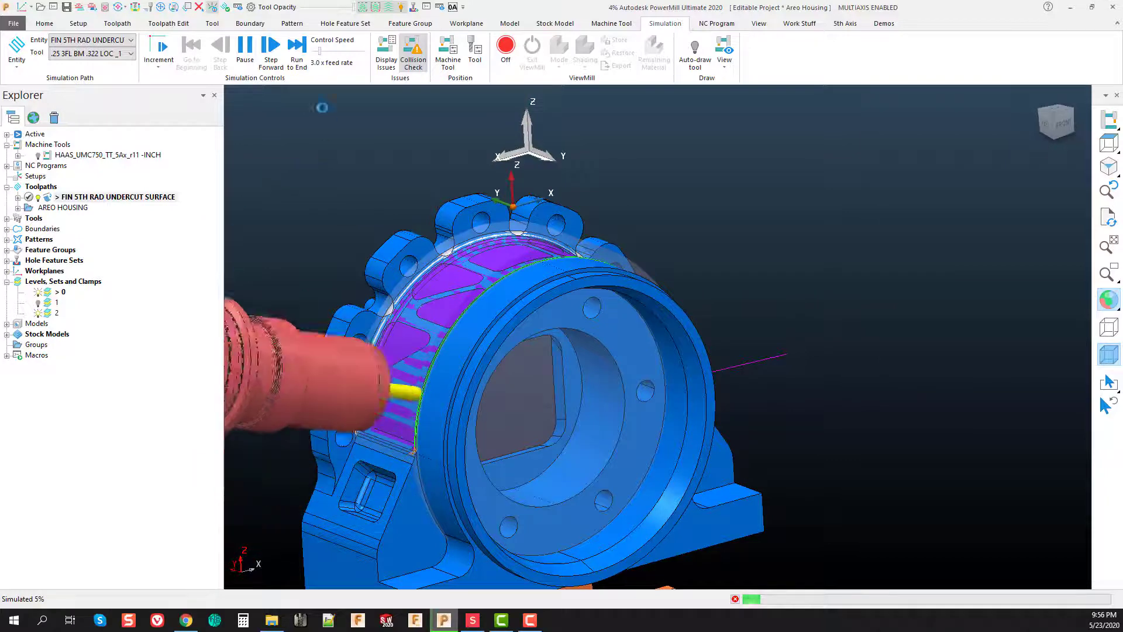
{"action": "left_click", "coordinate": [254, 65]}
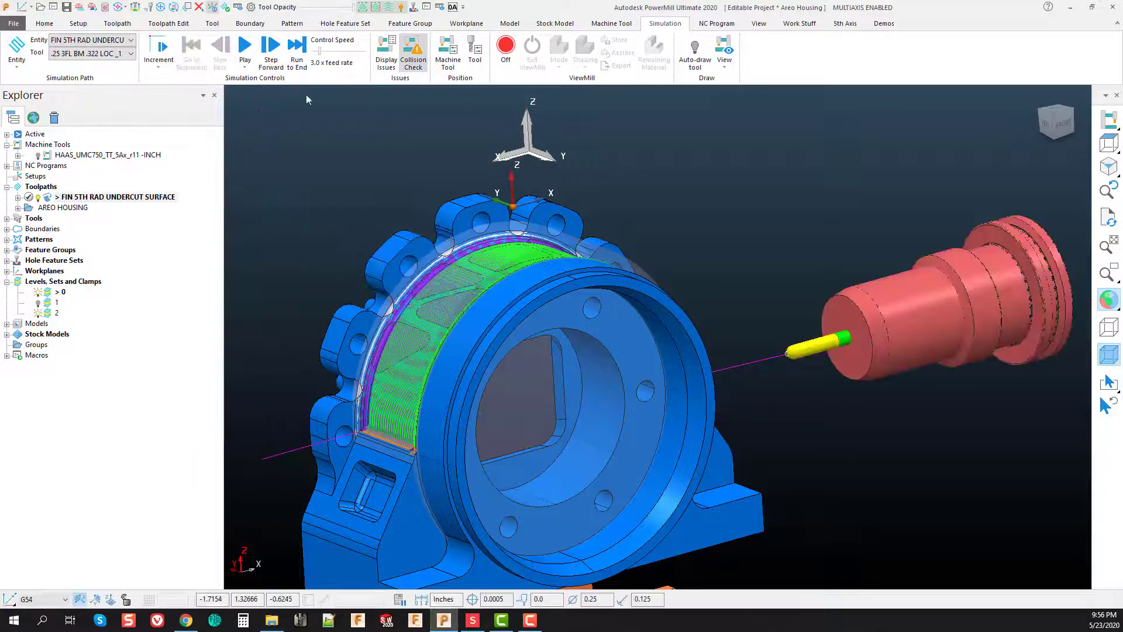
{"action": "left_click", "coordinate": [46, 24]}
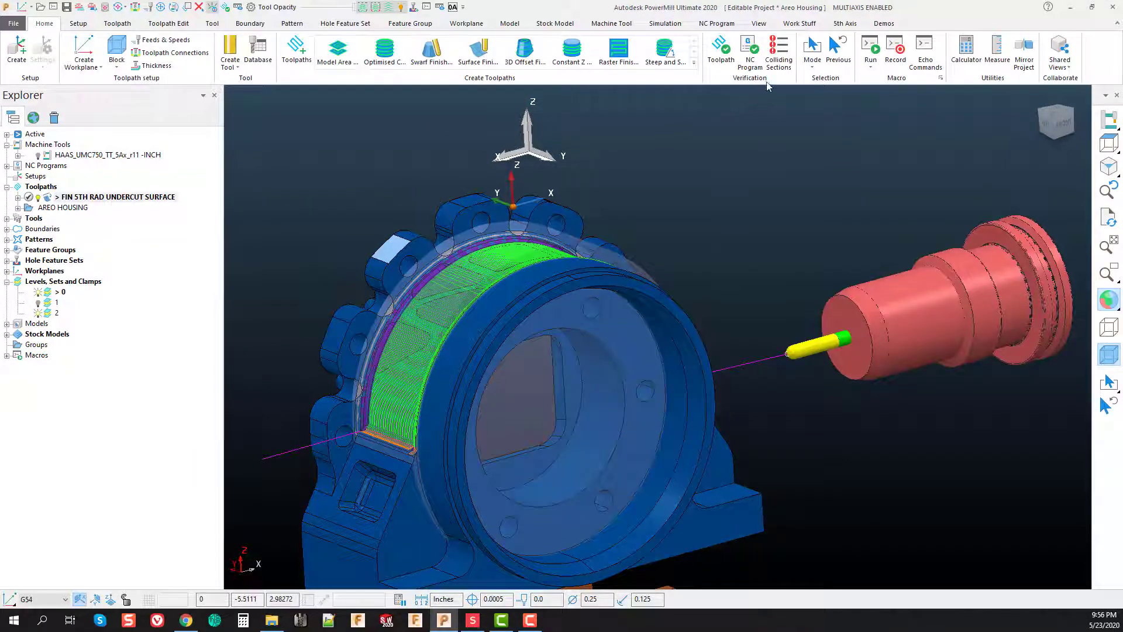
{"action": "left_click", "coordinate": [778, 56]}
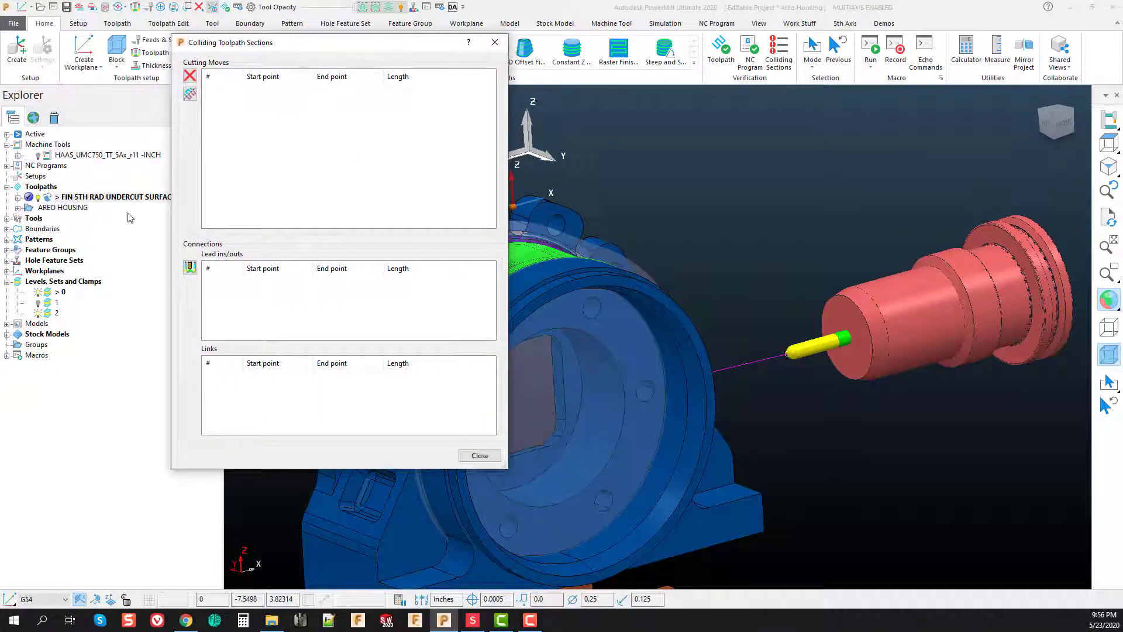
{"action": "left_click", "coordinate": [495, 42]}
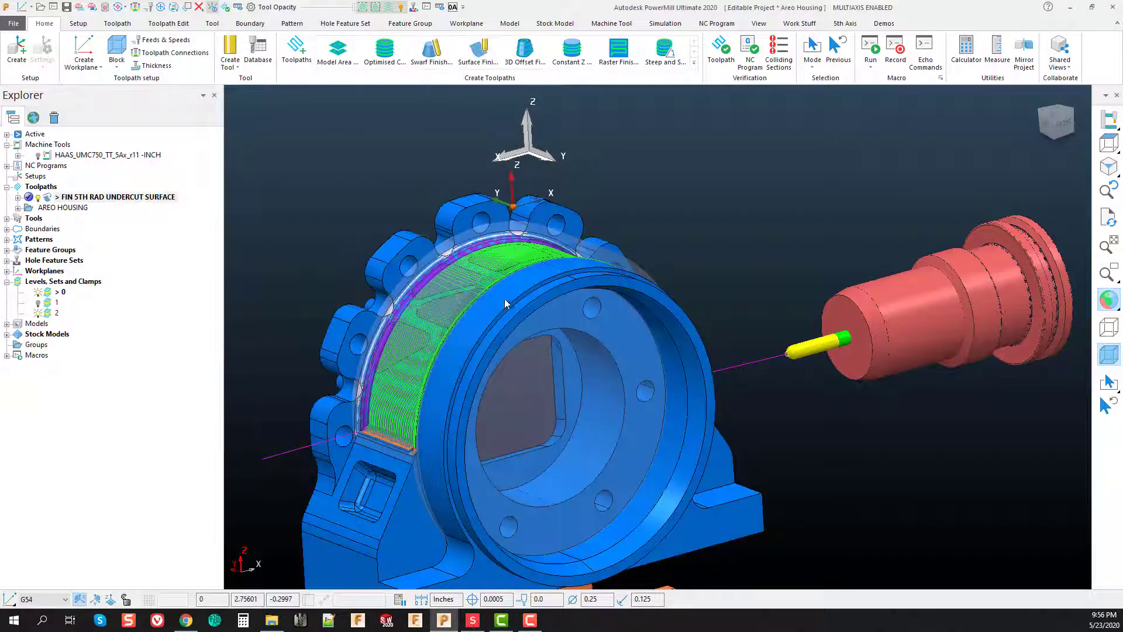
Activate HAAS_UMC750_TT_5Ax_r11, accept the collision warning, and select the SIM workplane.
{"action": "mouse_move", "coordinate": [506, 304]}
{"action": "middle_mouse_down"}
{"action": "mouse_move", "coordinate": [573, 368]}
{"action": "mouse_move", "coordinate": [533, 341]}
{"action": "middle_mouse_up"}
{"action": "double_click", "coordinate": [48, 155]}
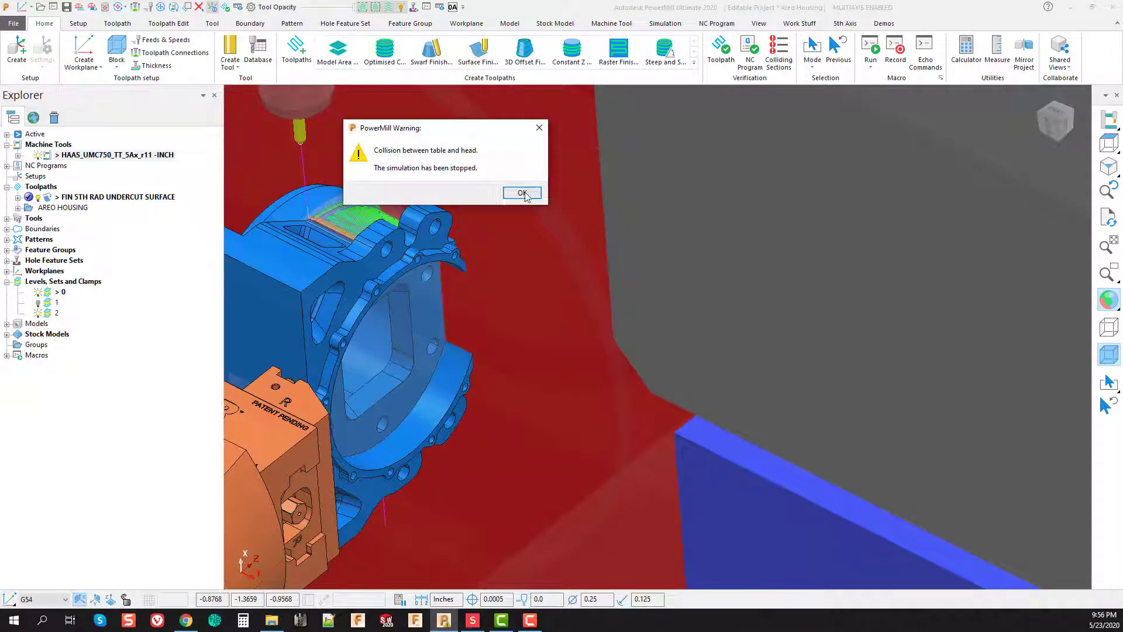
{"action": "left_click", "coordinate": [522, 193]}
{"action": "scroll", "coordinate": [632, 284], "scroll_direction": "down", "scroll_amount": 8}
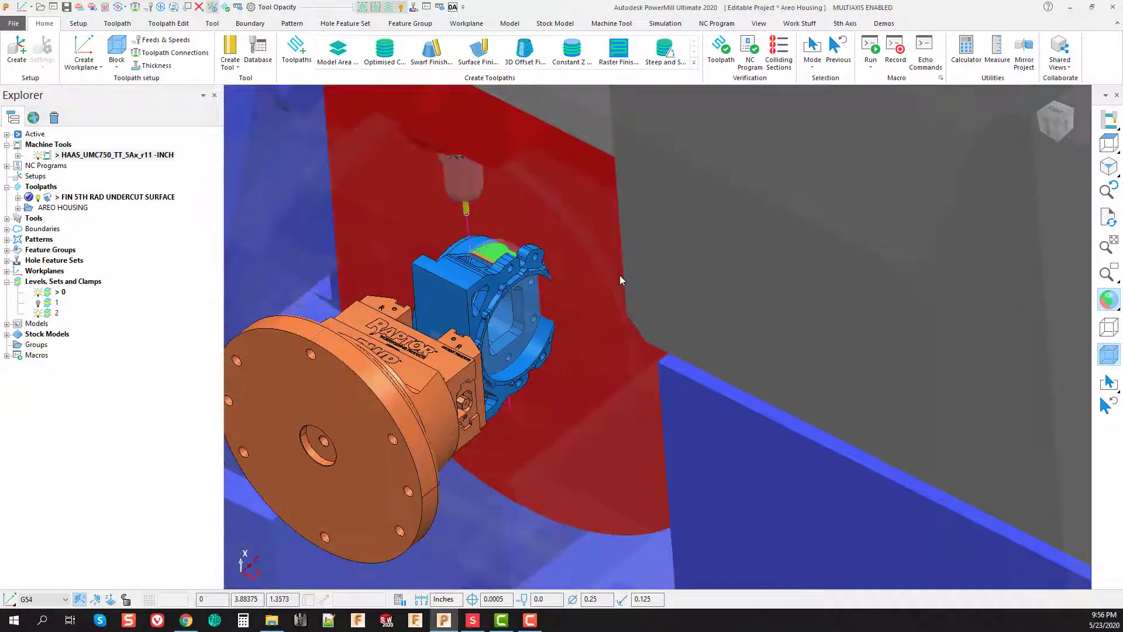
{"action": "scroll", "coordinate": [634, 286], "scroll_direction": "down", "scroll_amount": 8}
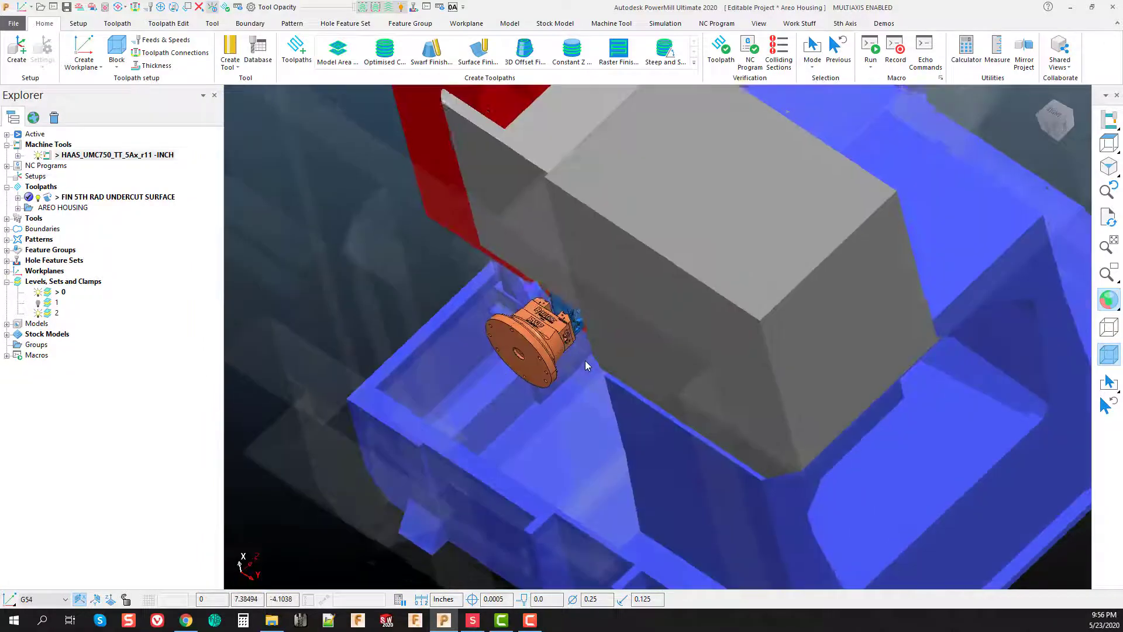
{"action": "middle_click_drag", "start_coordinate": [587, 366], "coordinate": [658, 397]}
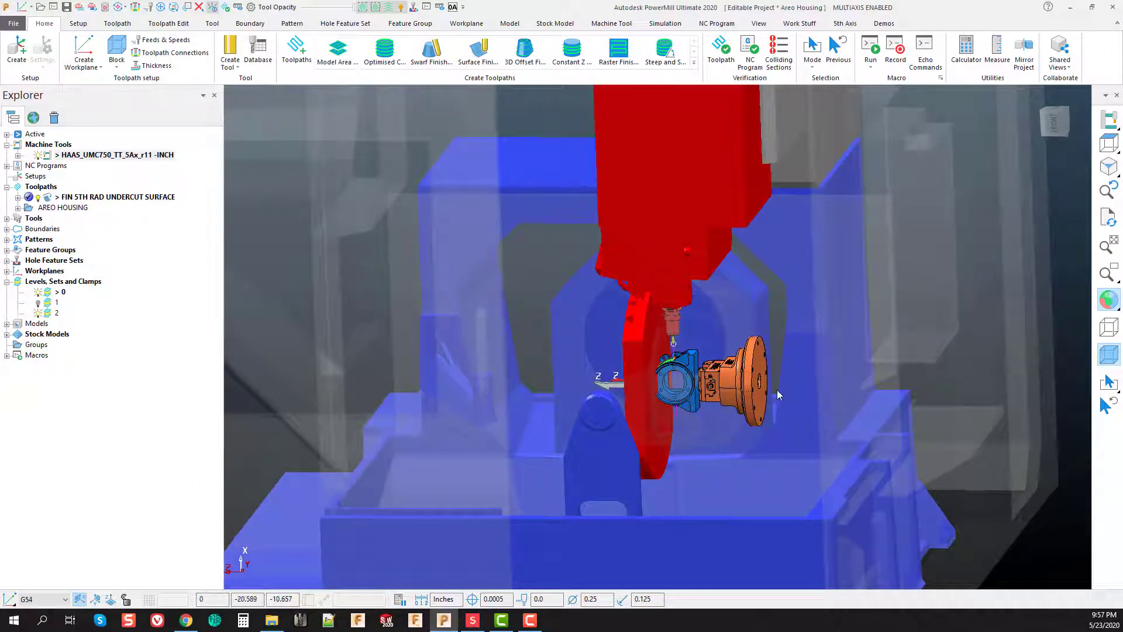
{"action": "left_click", "coordinate": [7, 270]}
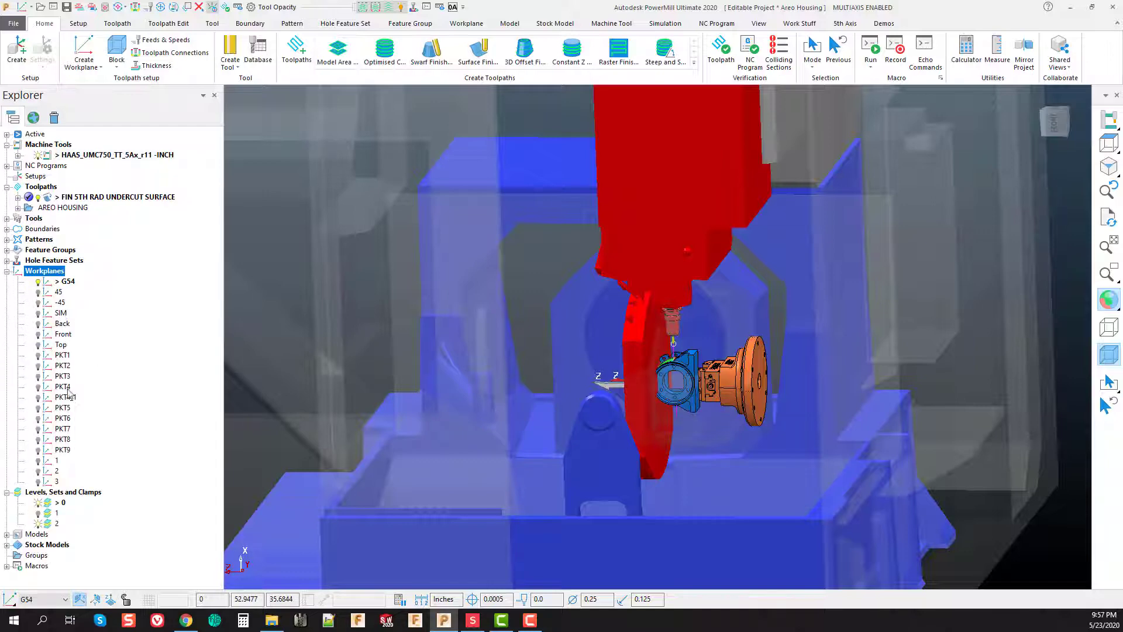
{"action": "left_click", "coordinate": [61, 313]}
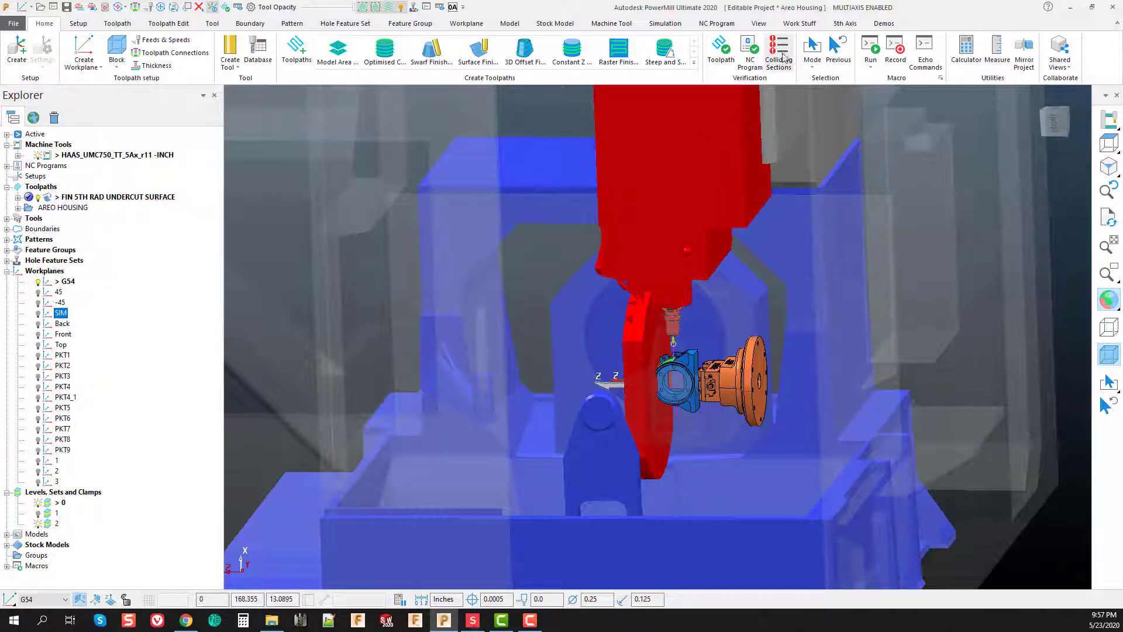
Set the machine tool Model Location to the SIM workplane.
{"action": "left_click", "coordinate": [609, 24]}
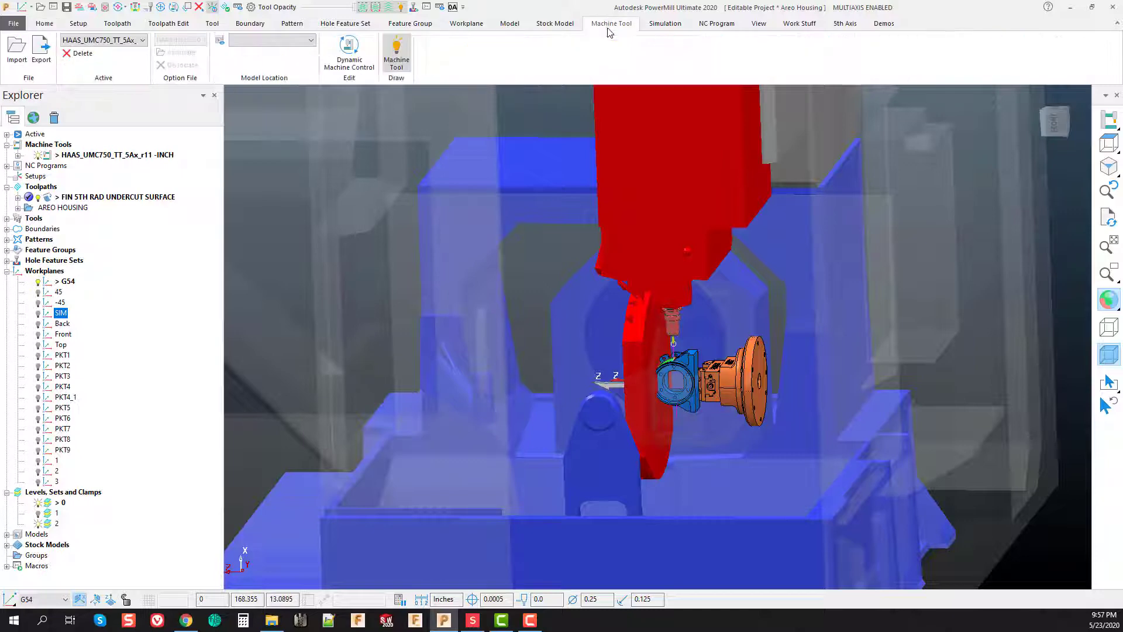
{"action": "left_click", "coordinate": [302, 40]}
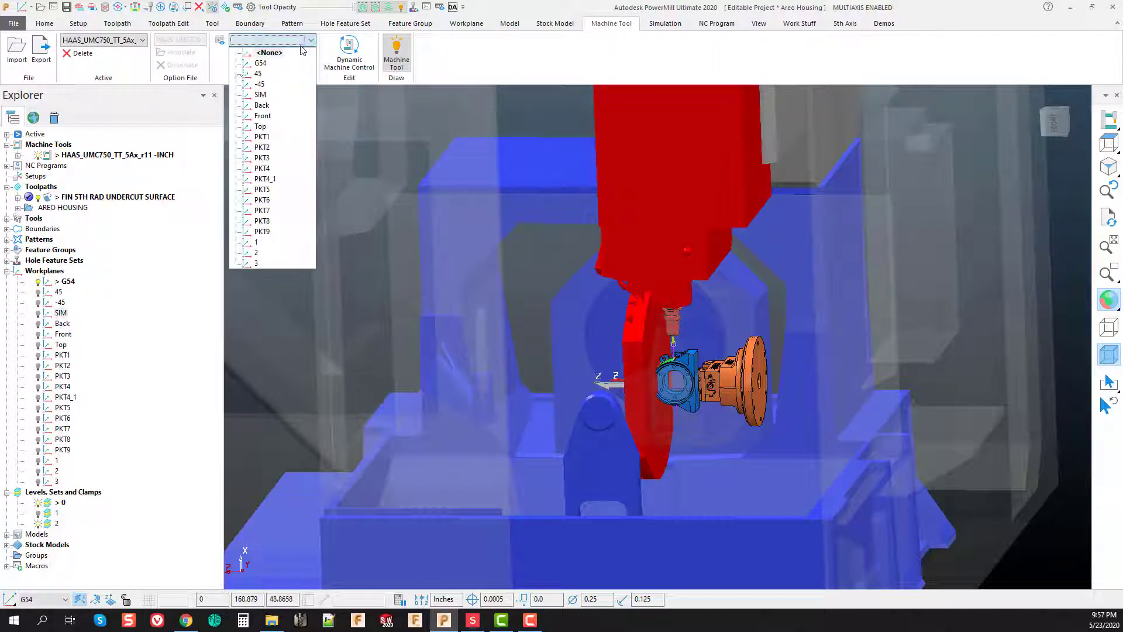
{"action": "left_click", "coordinate": [261, 95]}
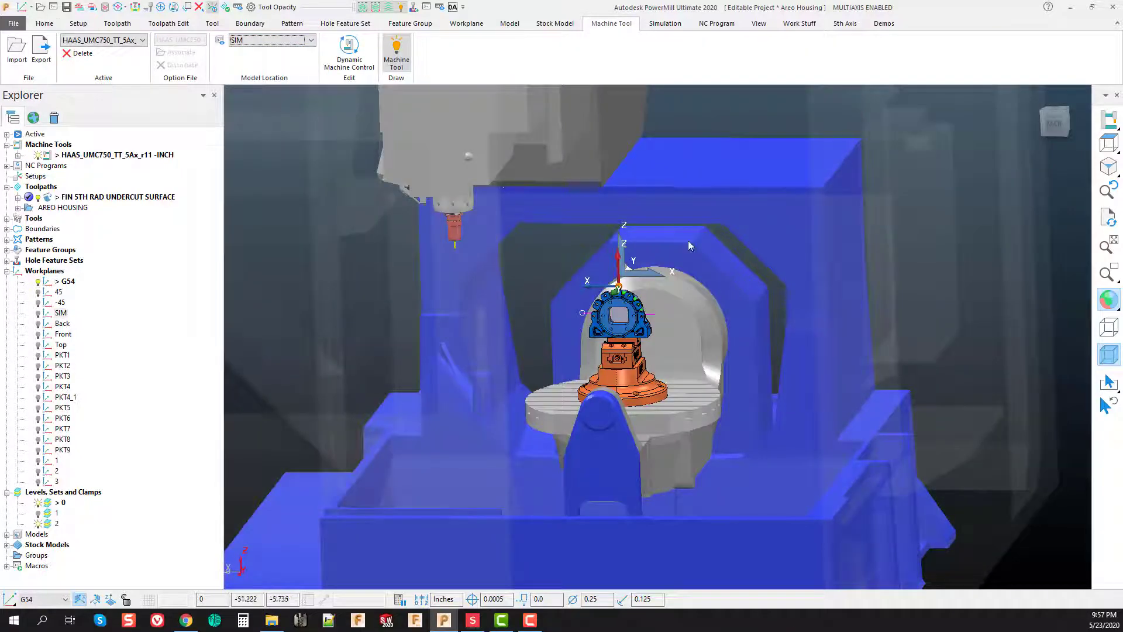
{"action": "middle_click_drag", "start_coordinate": [663, 380], "coordinate": [515, 310]}
{"action": "right_click", "coordinate": [59, 197]}
Run the undercut toolpath on the machine until the retract-and-reconfigure warning, then acknowledge it.
{"action": "left_click", "coordinate": [113, 192]}
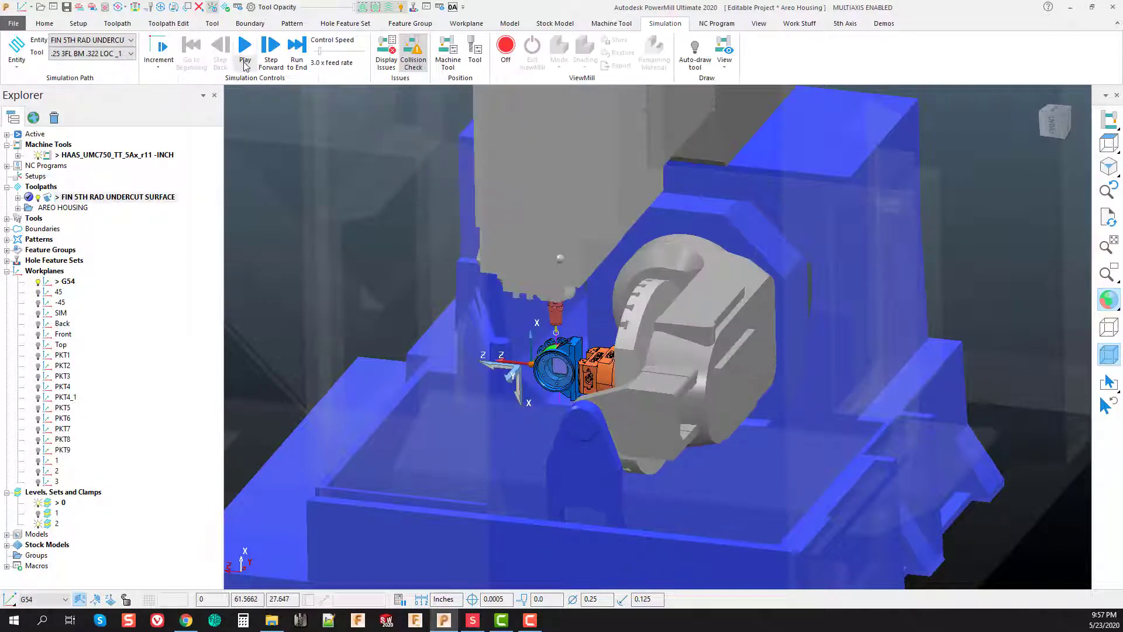
{"action": "left_click", "coordinate": [245, 50]}
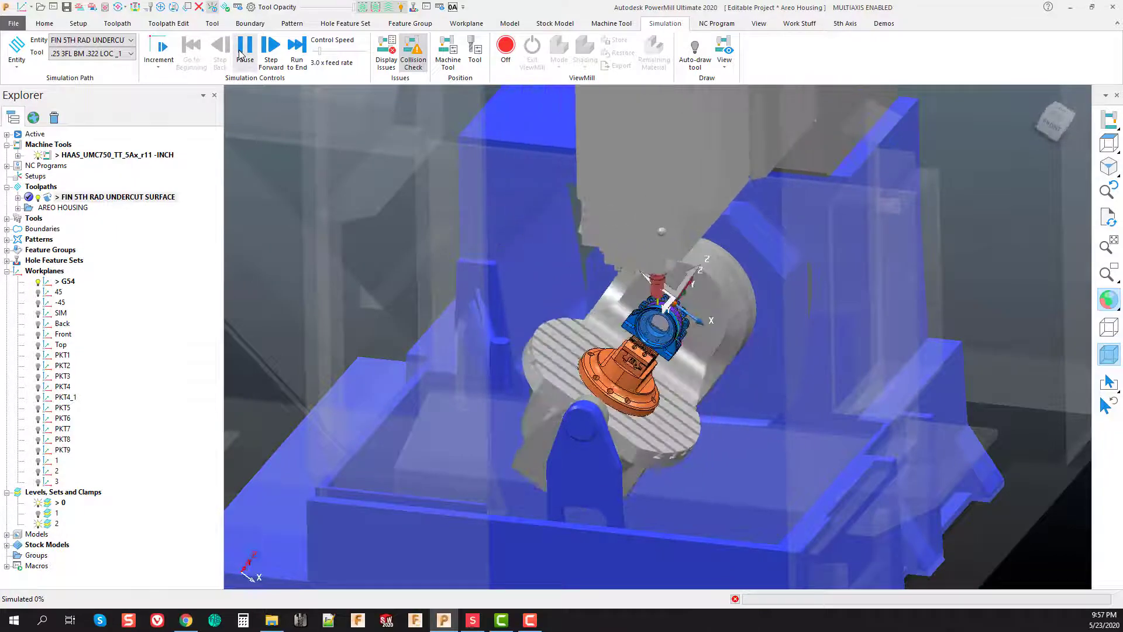
{"action": "left_click_drag", "start_coordinate": [268, 18], "coordinate": [455, 215]}
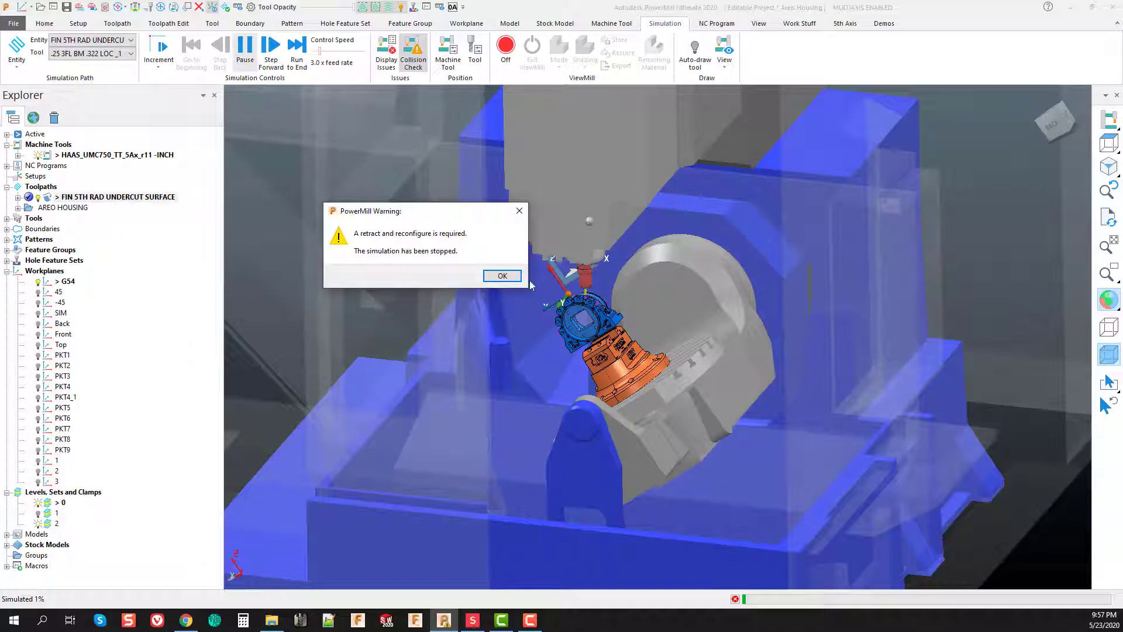
{"action": "left_click", "coordinate": [510, 277]}
{"action": "scroll", "coordinate": [568, 295], "scroll_direction": "up", "scroll_amount": 3}
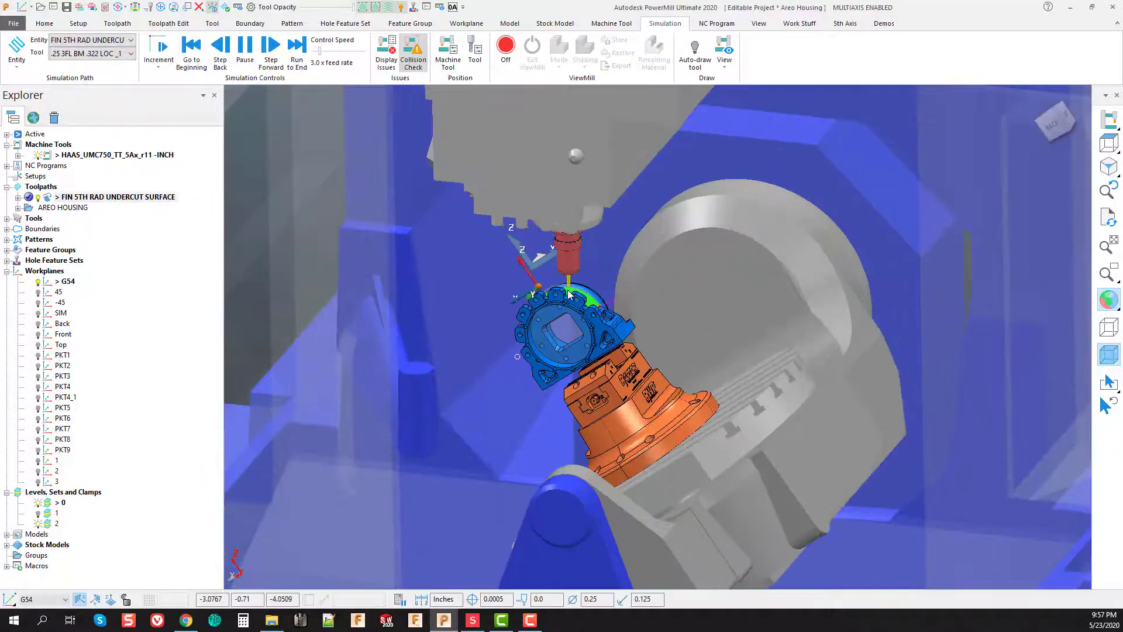
{"action": "scroll", "coordinate": [568, 294], "scroll_direction": "up", "scroll_amount": 2}
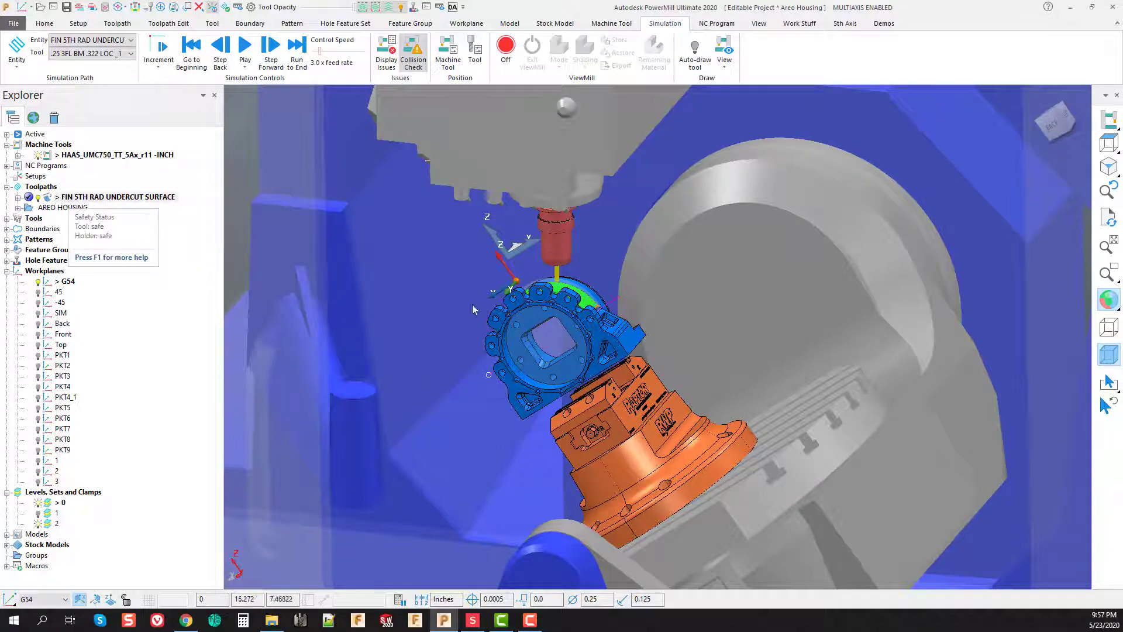
{"action": "scroll", "coordinate": [529, 298], "scroll_direction": "down", "scroll_amount": 2}
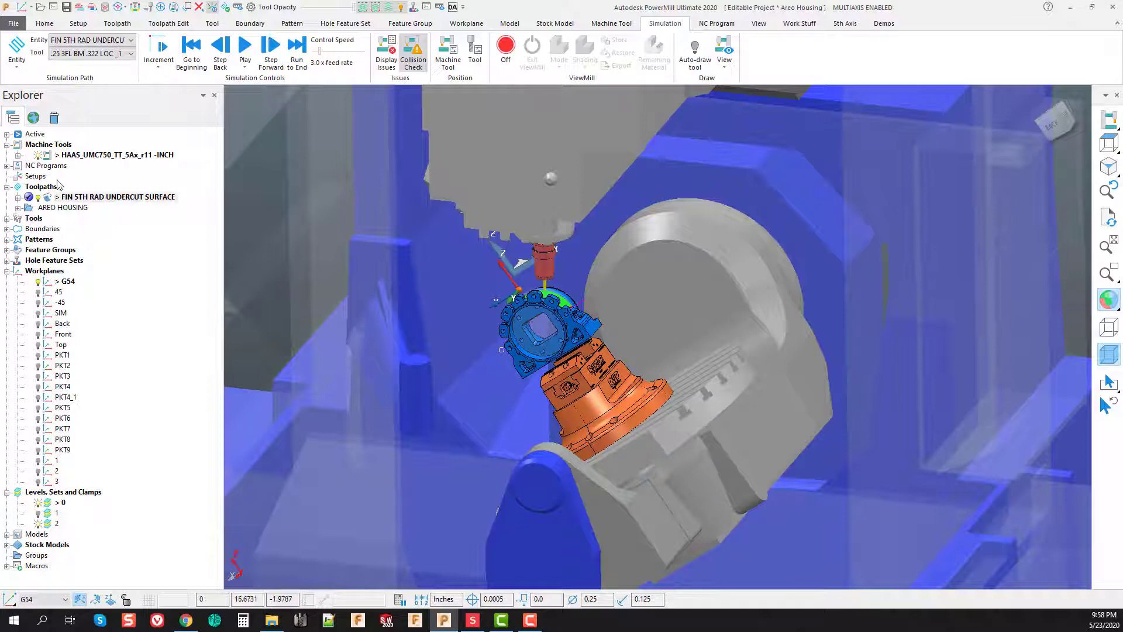
Open the FIN 5TH RAD UNDERCUT SURFACE Line Projection Finishing settings at the Machine Tool page.
{"action": "left_click", "coordinate": [50, 199]}
{"action": "right_click", "coordinate": [50, 200]}
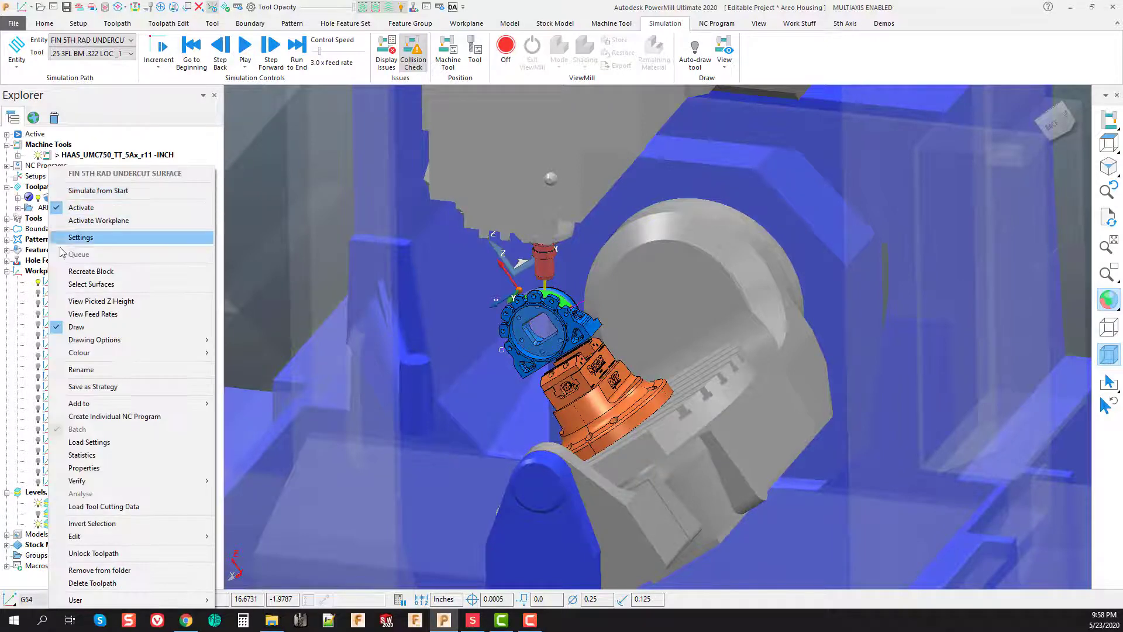
{"action": "left_click", "coordinate": [88, 239]}
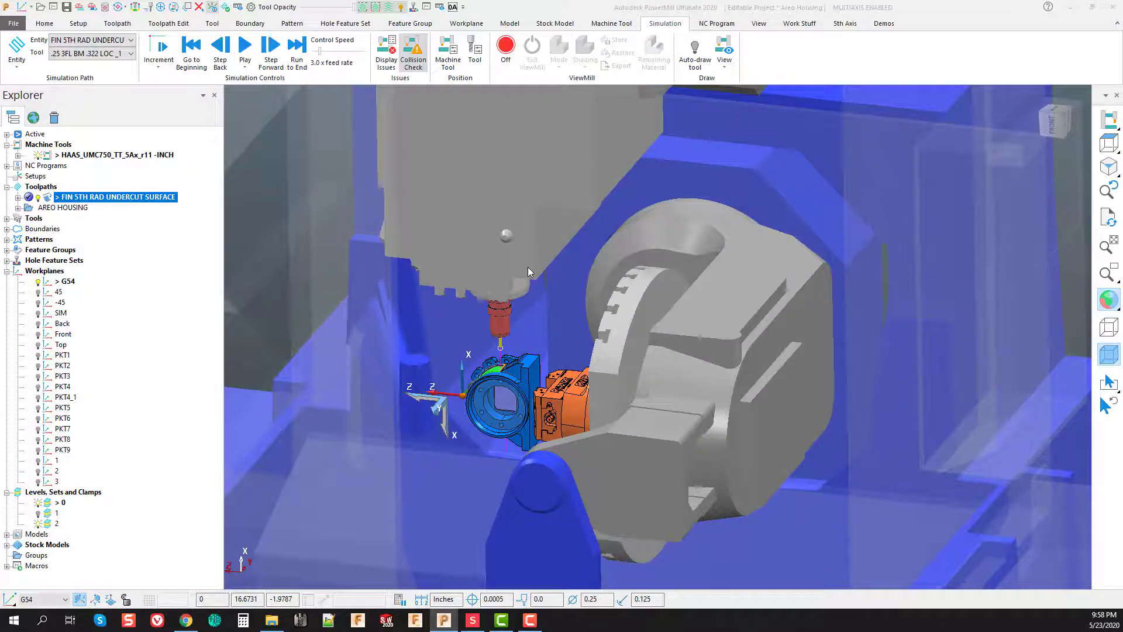
{"action": "left_click_drag", "start_coordinate": [300, 115], "coordinate": [266, 62]}
{"action": "left_click", "coordinate": [177, 131]}
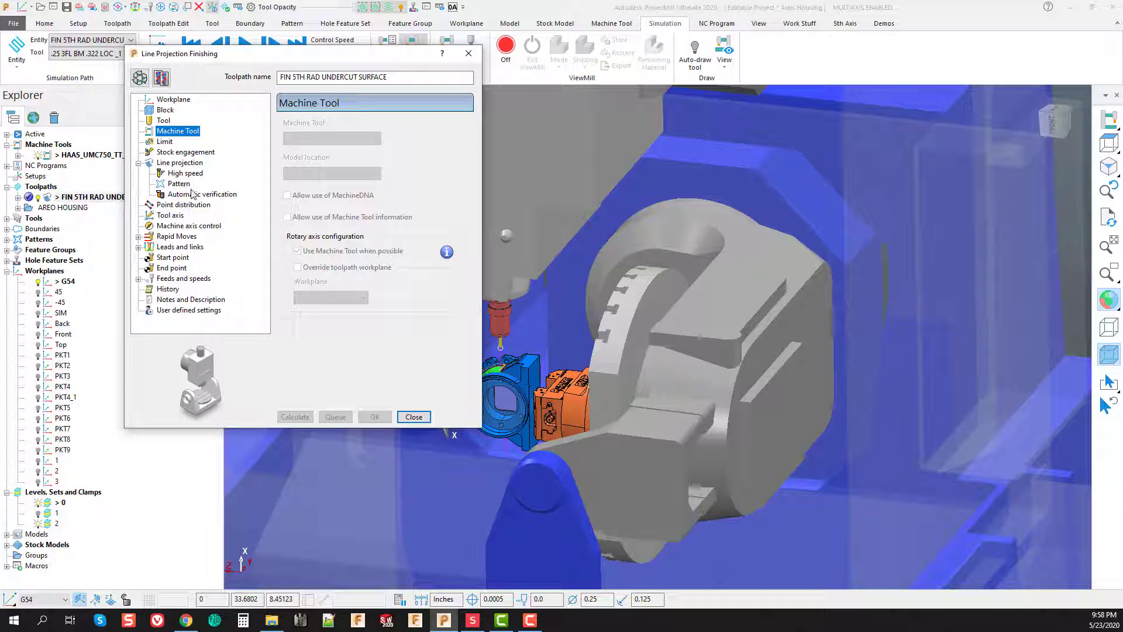
Review the Pattern settings: circular, two-way, azimuth 90–270, height 0.5–4.0.
{"action": "left_click_drag", "start_coordinate": [328, 53], "coordinate": [296, 50]}
{"action": "left_click", "coordinate": [149, 159]}
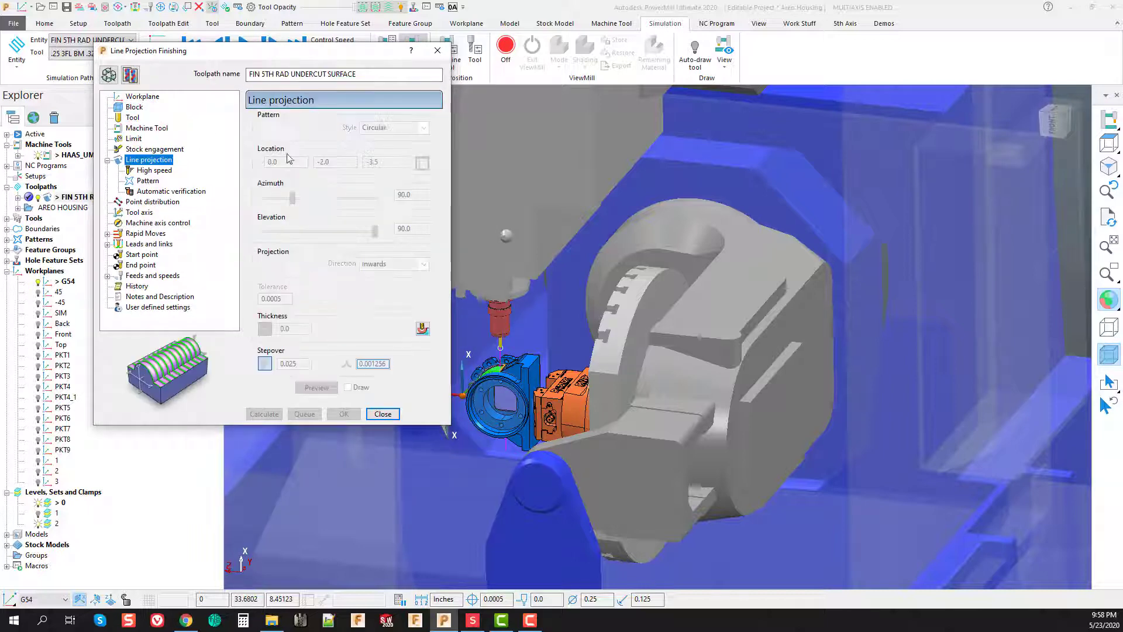
{"action": "left_click", "coordinate": [145, 180]}
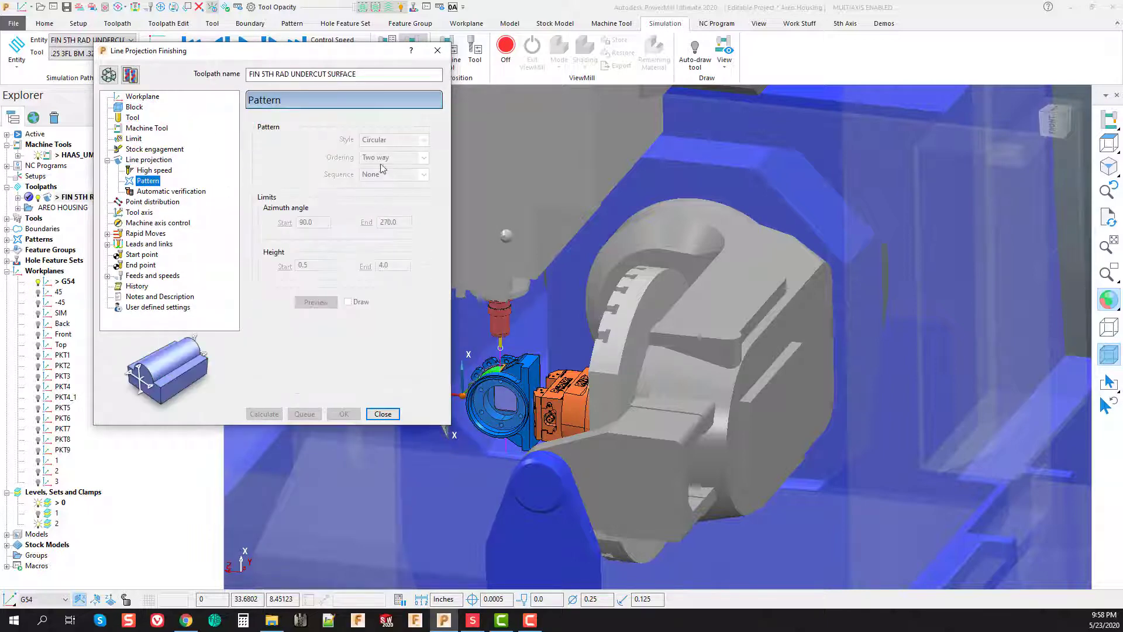
{"action": "scroll", "coordinate": [497, 384], "scroll_direction": "up", "scroll_amount": 3}
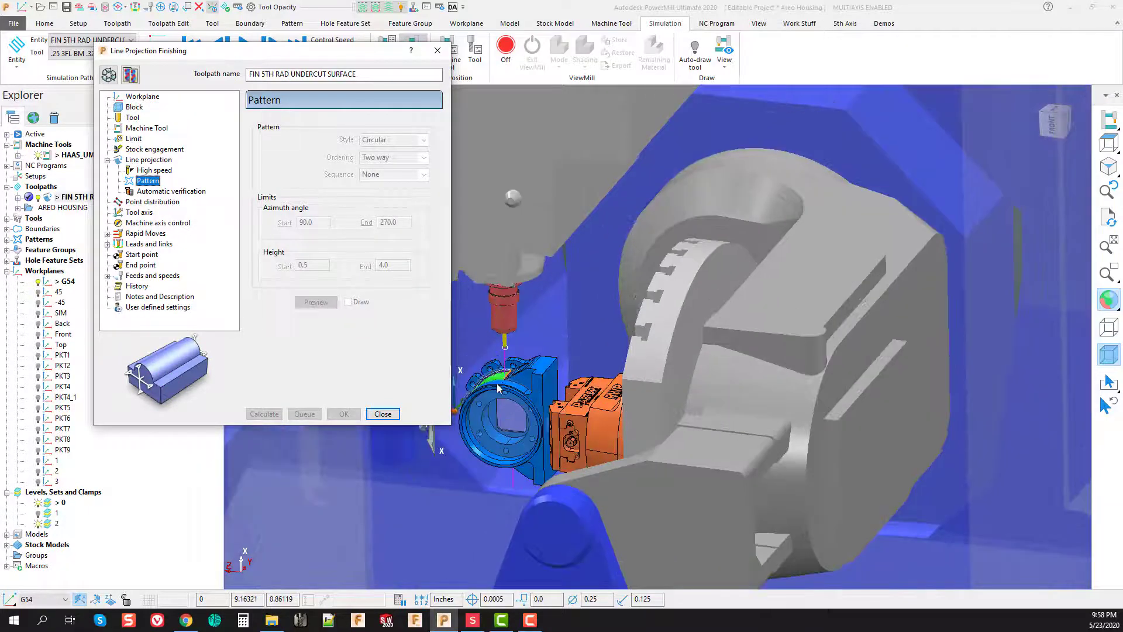
{"action": "scroll", "coordinate": [497, 383], "scroll_direction": "up", "scroll_amount": 3}
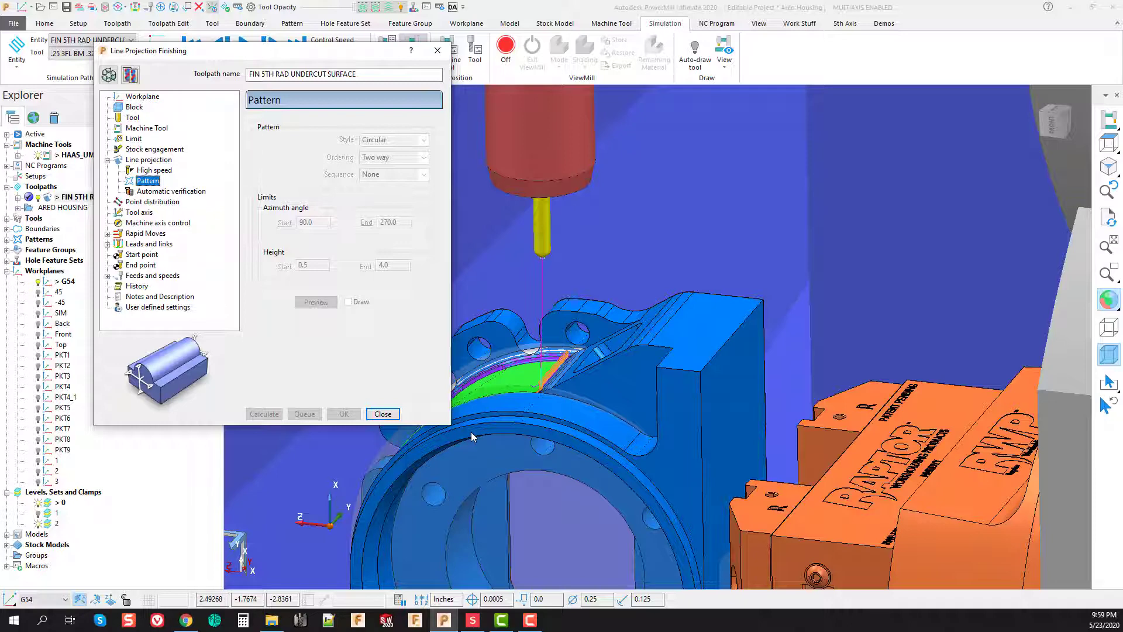
Show the Tool axis page (Lead/Lean, lead 0.0, lean 0.0) and unlock it for editing.
{"action": "left_click", "coordinate": [135, 213]}
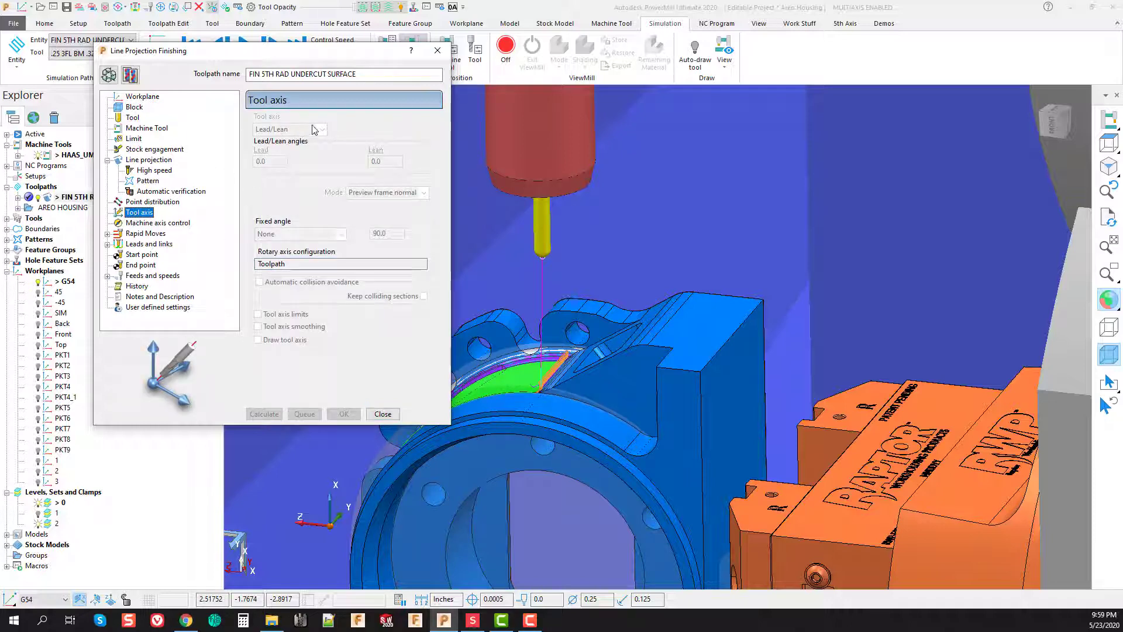
{"action": "left_click", "coordinate": [109, 74]}
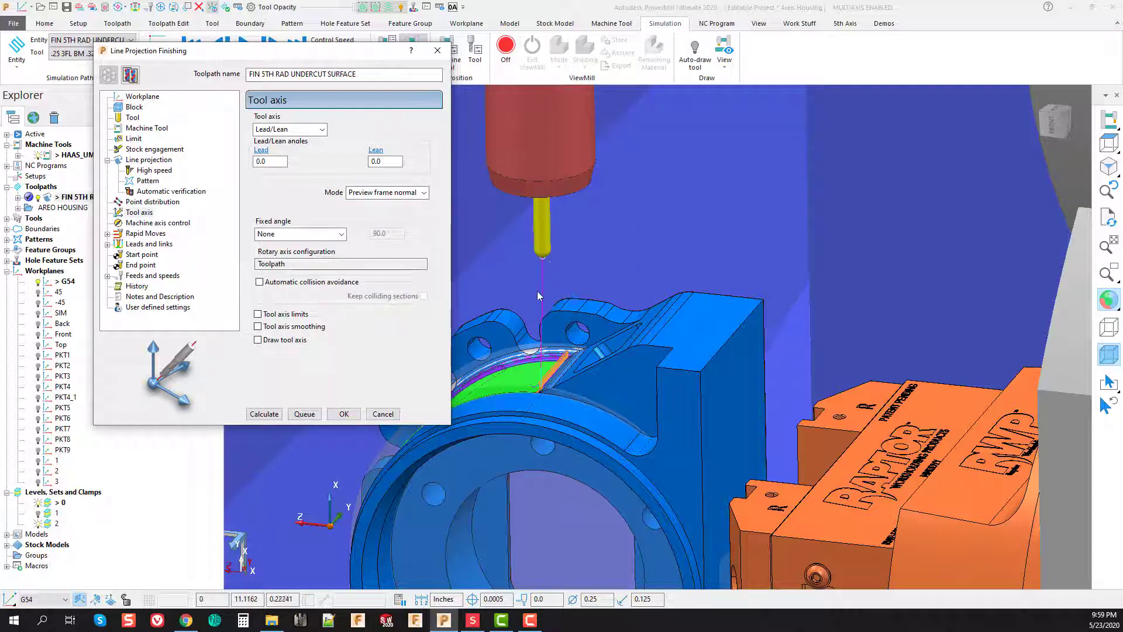
{"action": "scroll", "coordinate": [693, 311], "scroll_direction": "down", "scroll_amount": 2}
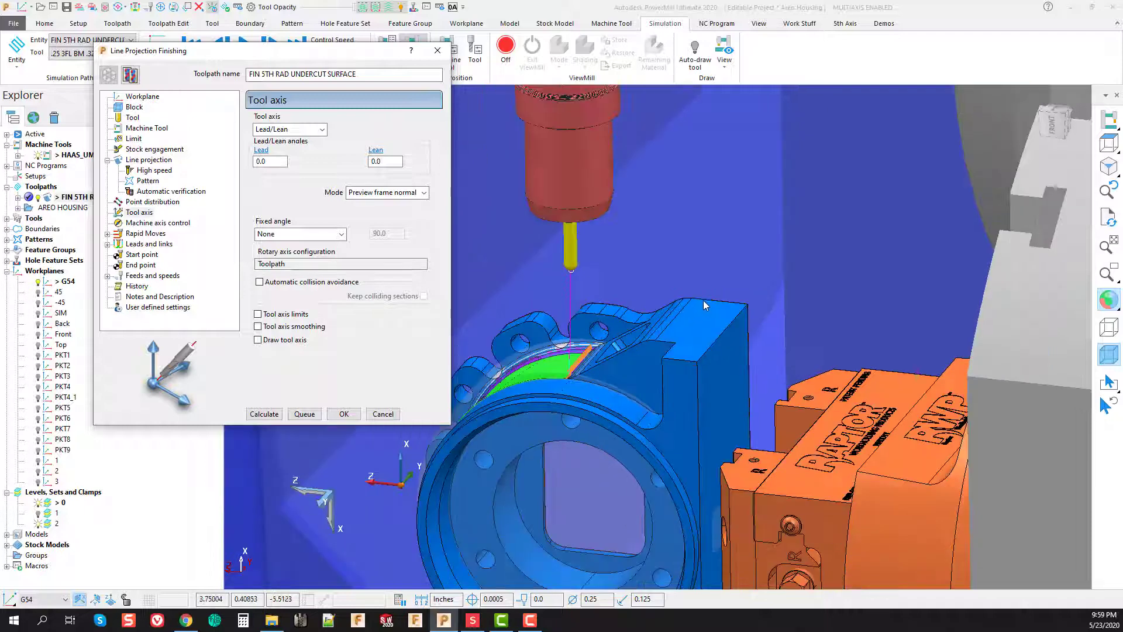
{"action": "scroll", "coordinate": [700, 299], "scroll_direction": "down", "scroll_amount": 1}
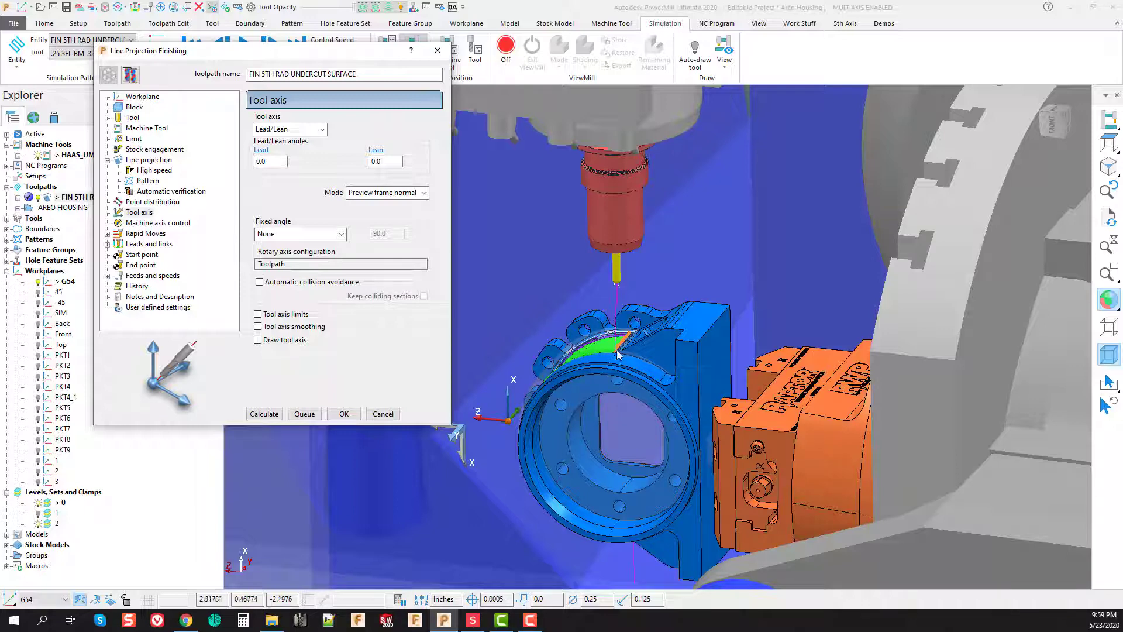
Recalculate FIN 5TH RAD UNDERCUT SURFACE and inspect its regenerated passes and arcing links.
{"action": "key", "text": "Tab"}
{"action": "left_click", "coordinate": [261, 415]}
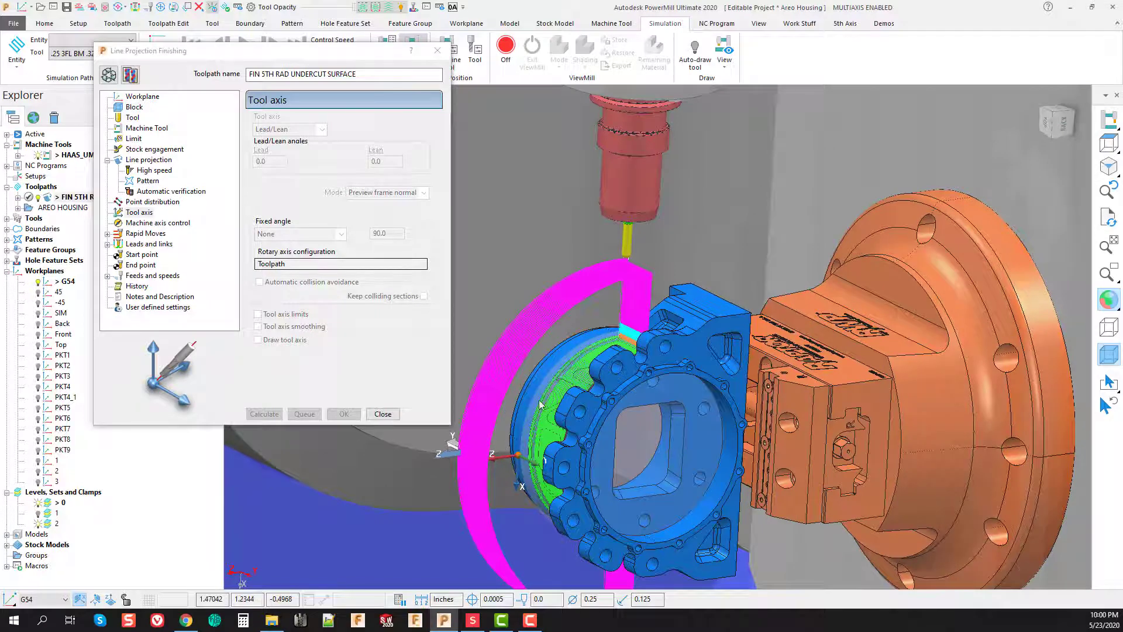
{"action": "scroll", "coordinate": [603, 368], "scroll_direction": "down", "scroll_amount": 3}
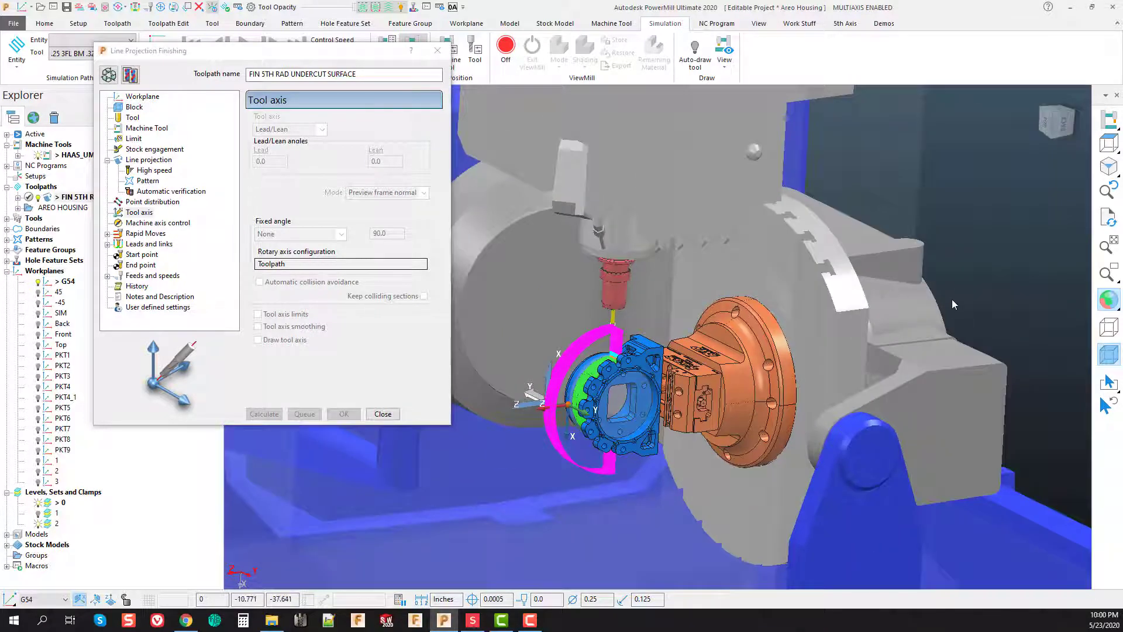
Keep Fixed angle at None and enable Tool axis limits (Remove toolpath, azimuth 0–360, elevation -90–90).
{"action": "left_click", "coordinate": [108, 74]}
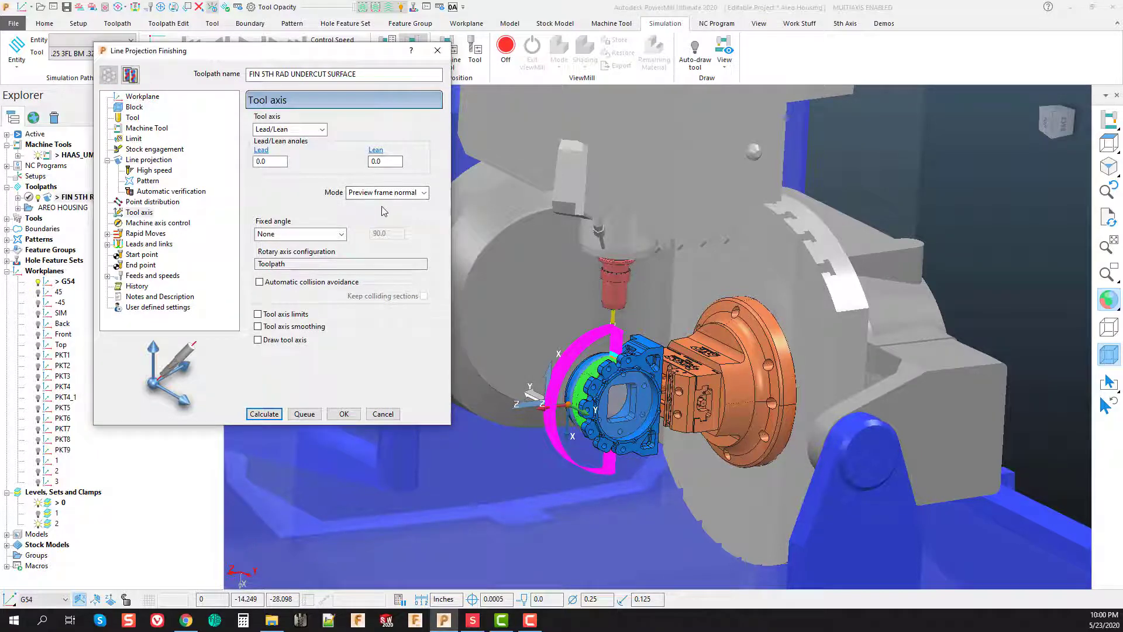
{"action": "left_click", "coordinate": [316, 234]}
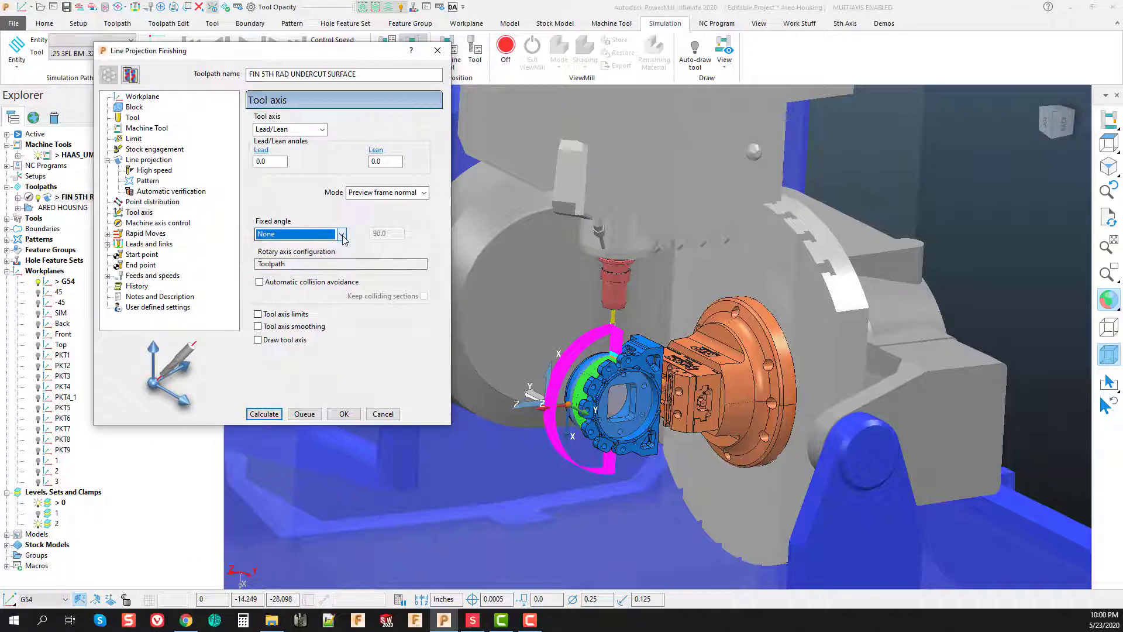
{"action": "left_click", "coordinate": [292, 242]}
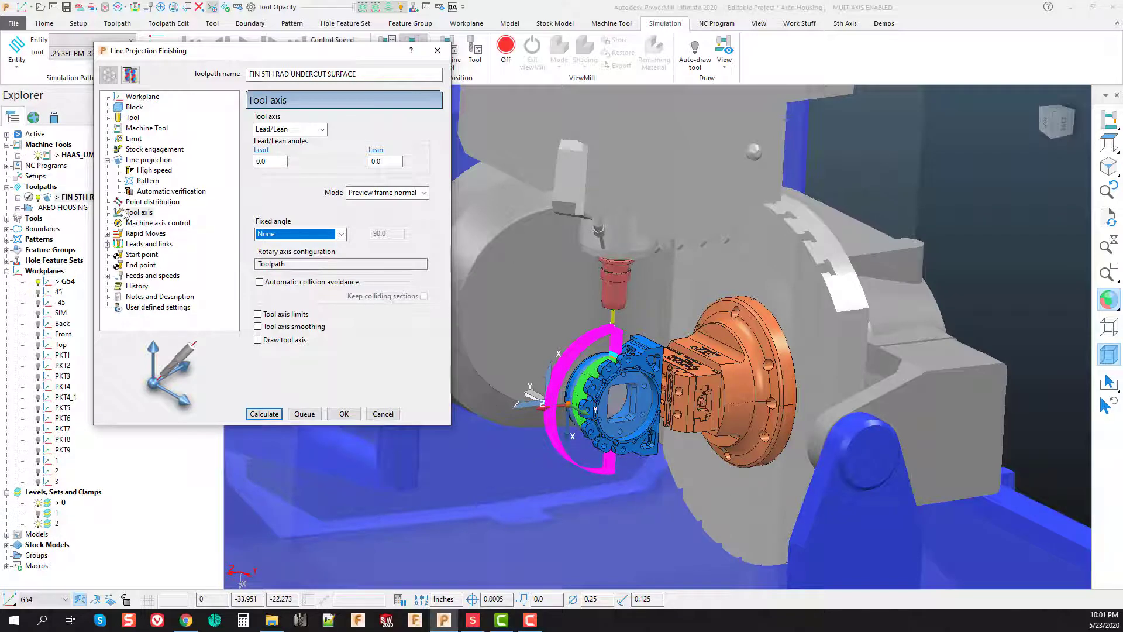
{"action": "left_click", "coordinate": [257, 316]}
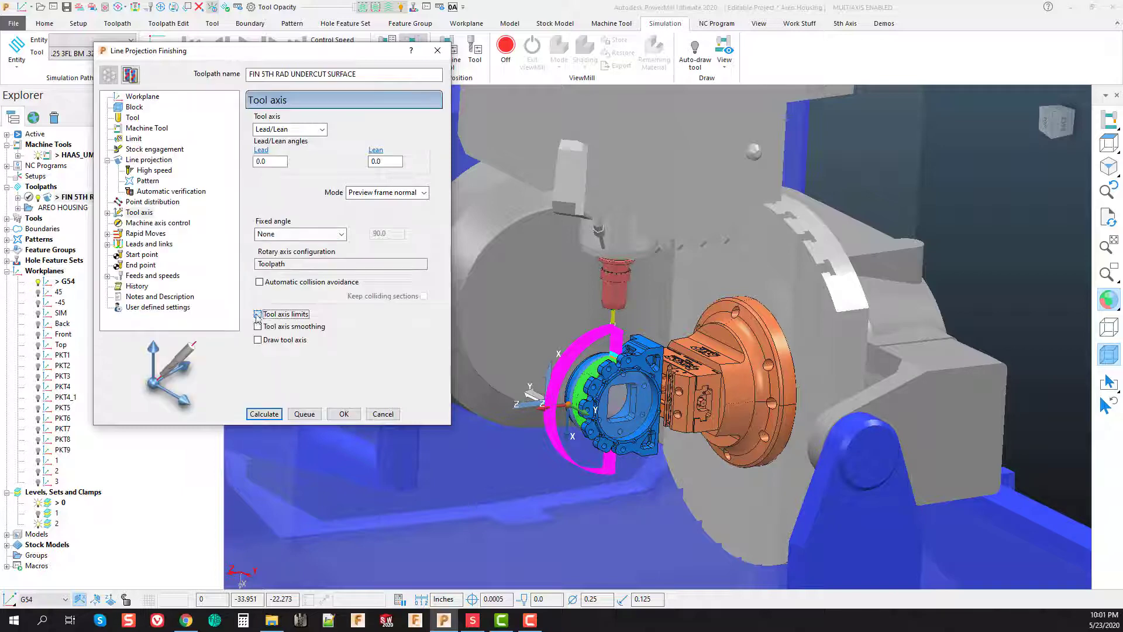
{"action": "left_click", "coordinate": [108, 213]}
Turn on drawing of the tool axis limits and set the Elevation Start angle to 0.
{"action": "left_click", "coordinate": [146, 224]}
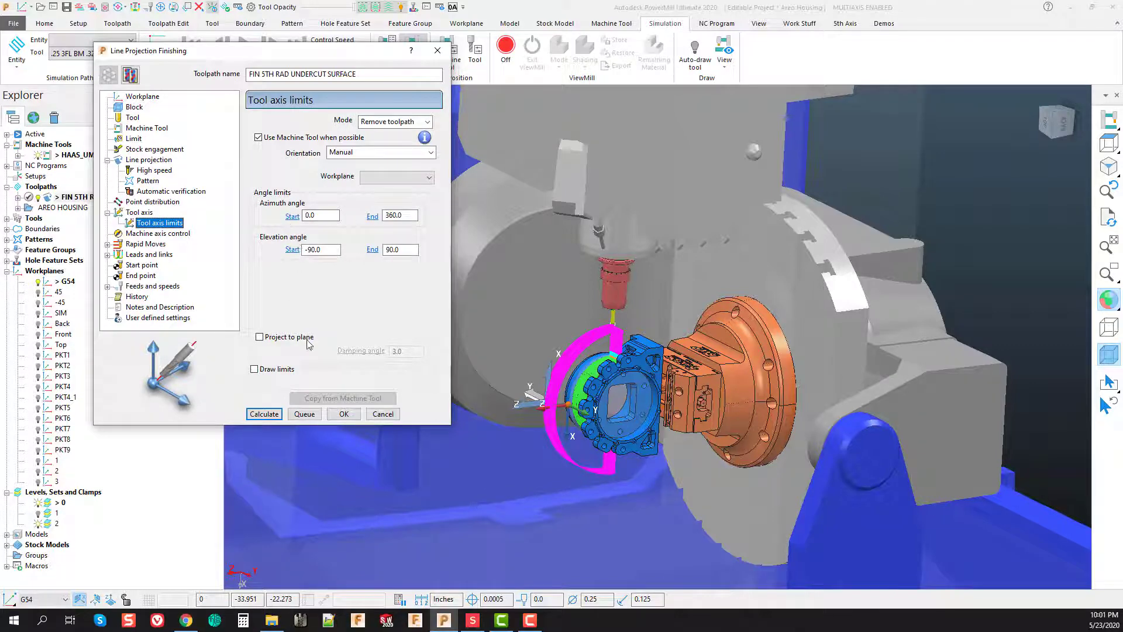
{"action": "left_click", "coordinate": [254, 369]}
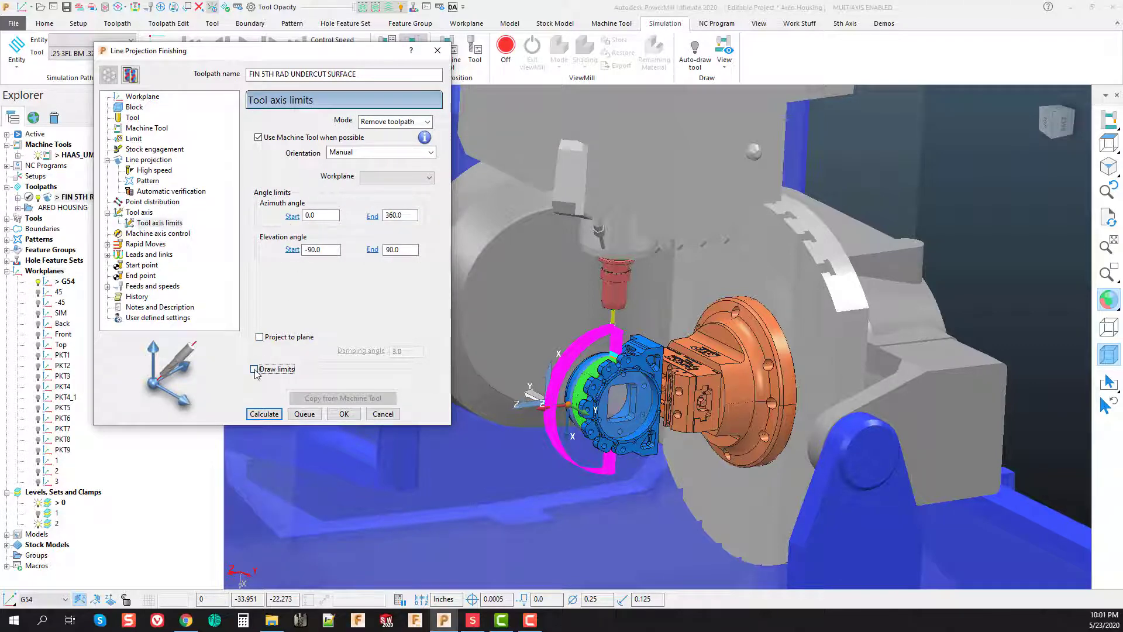
{"action": "scroll", "coordinate": [614, 404], "scroll_direction": "up", "scroll_amount": 2}
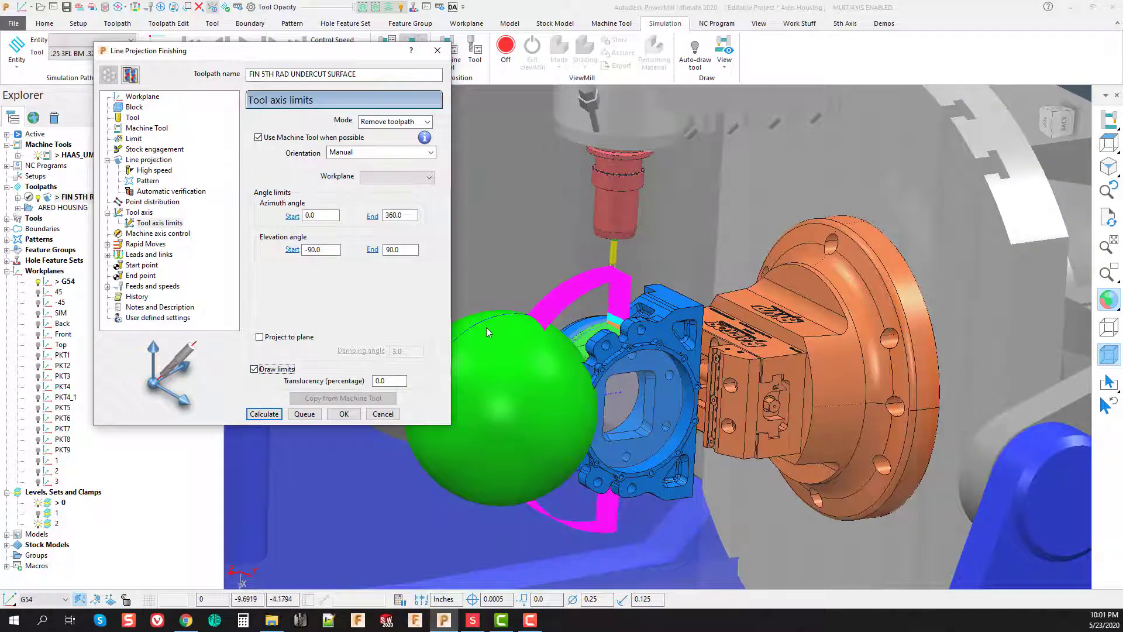
{"action": "double_click", "coordinate": [393, 250]}
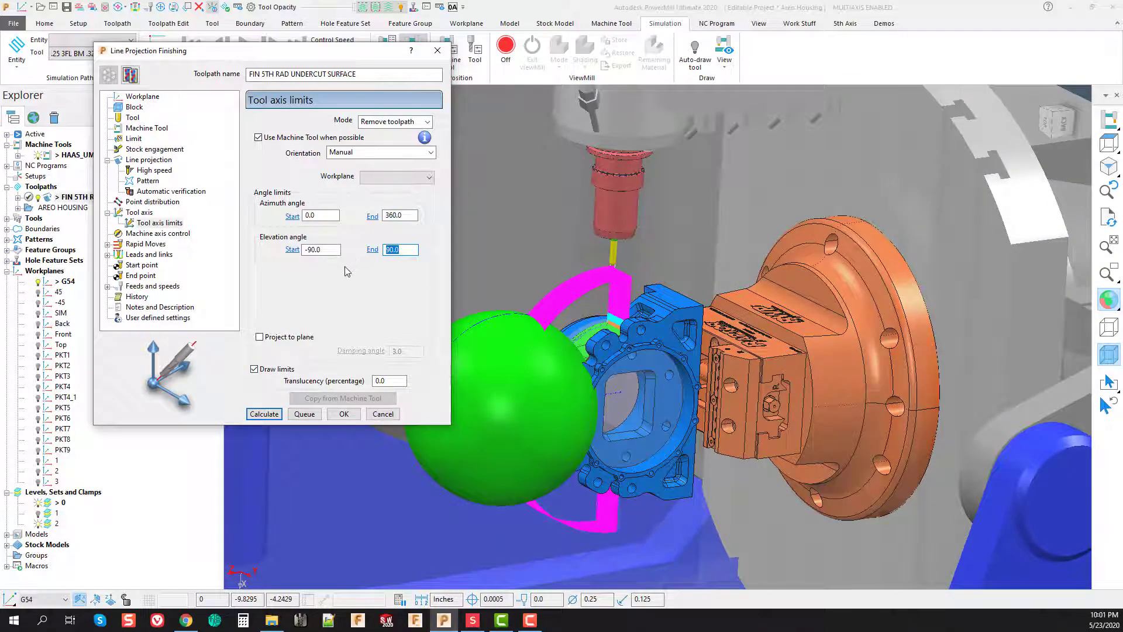
{"action": "scroll", "coordinate": [689, 334], "scroll_direction": "down", "scroll_amount": 3}
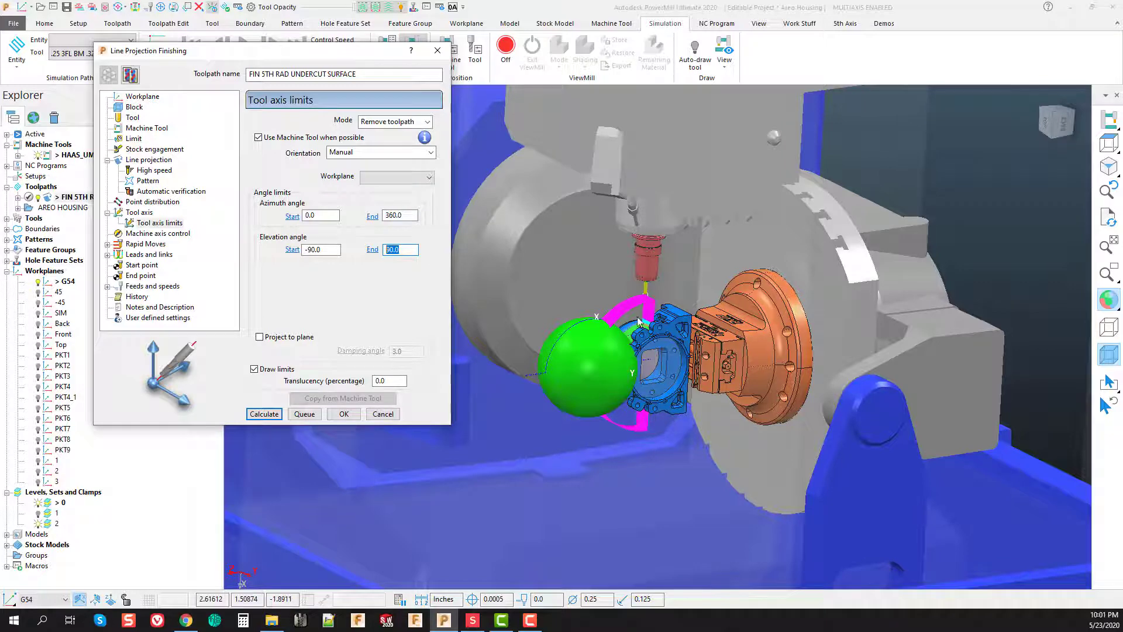
{"action": "double_click", "coordinate": [321, 250]}
{"action": "type", "text": "0"}
{"action": "key", "text": "Return"}
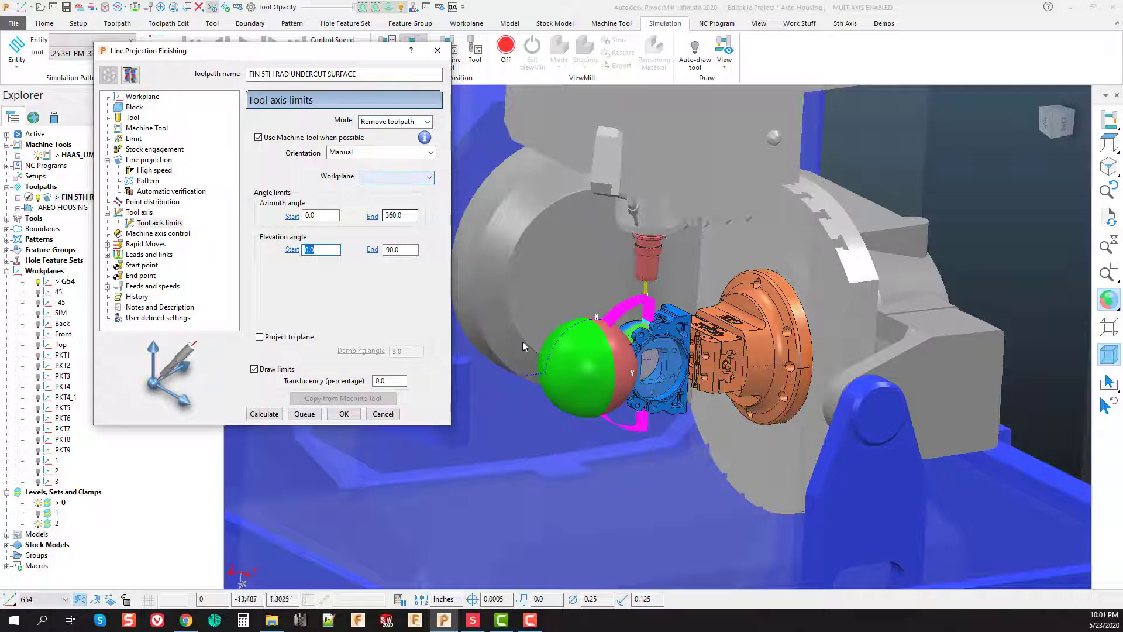
Measure the limits from workplane G54, confirm elevation start 0.0, and leave Project to plane off.
{"action": "left_click", "coordinate": [405, 177]}
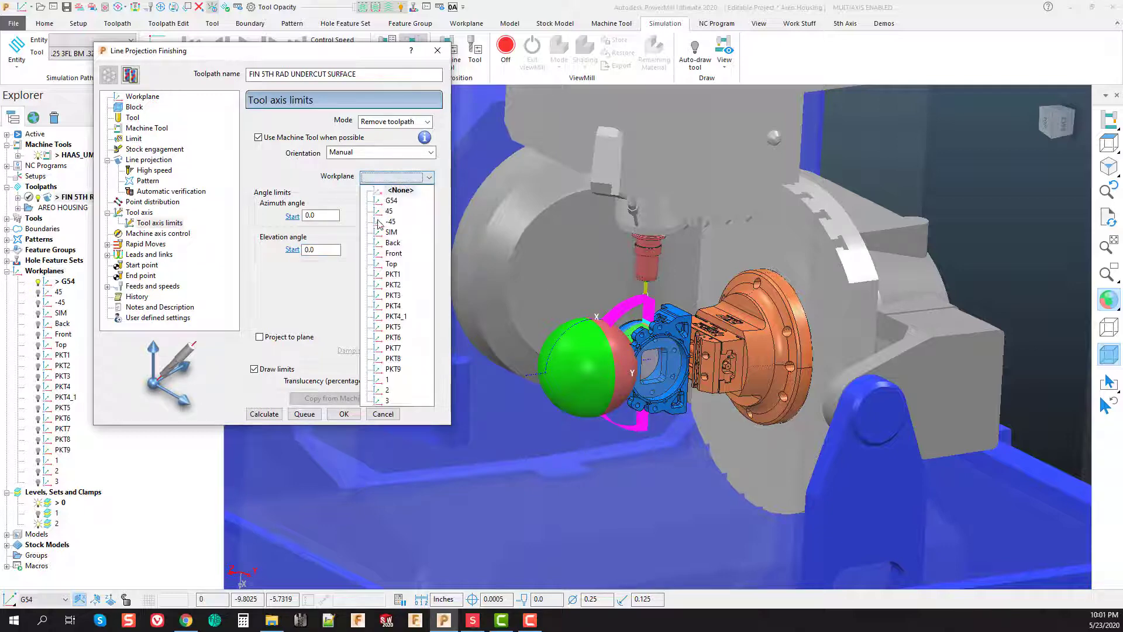
{"action": "left_click", "coordinate": [389, 201]}
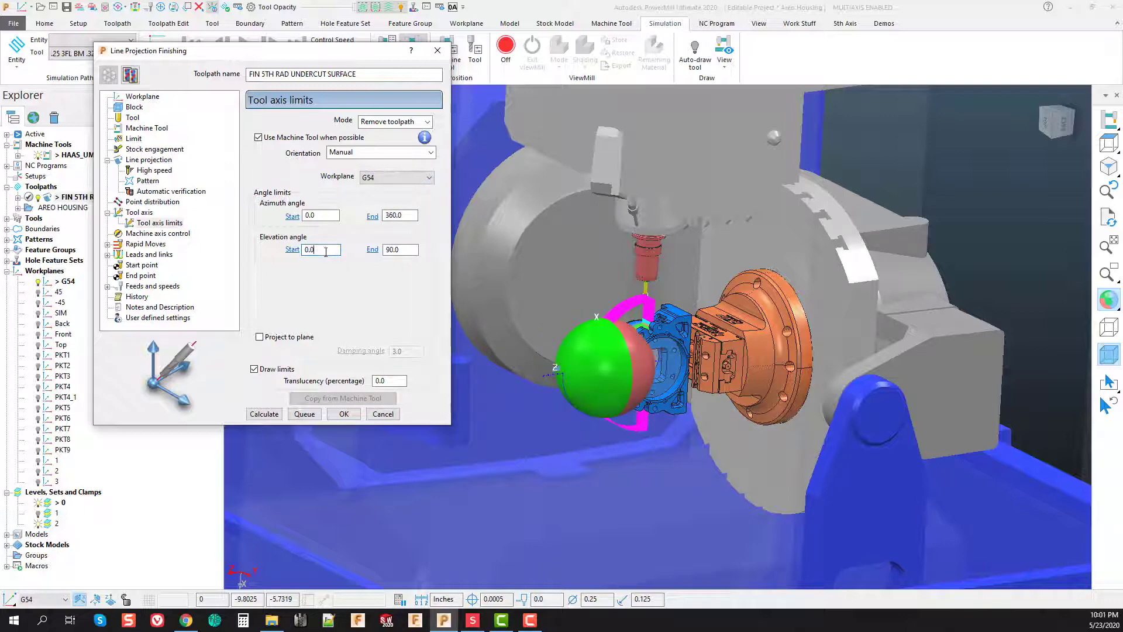
{"action": "type", "text": "0"}
{"action": "key", "text": "Return"}
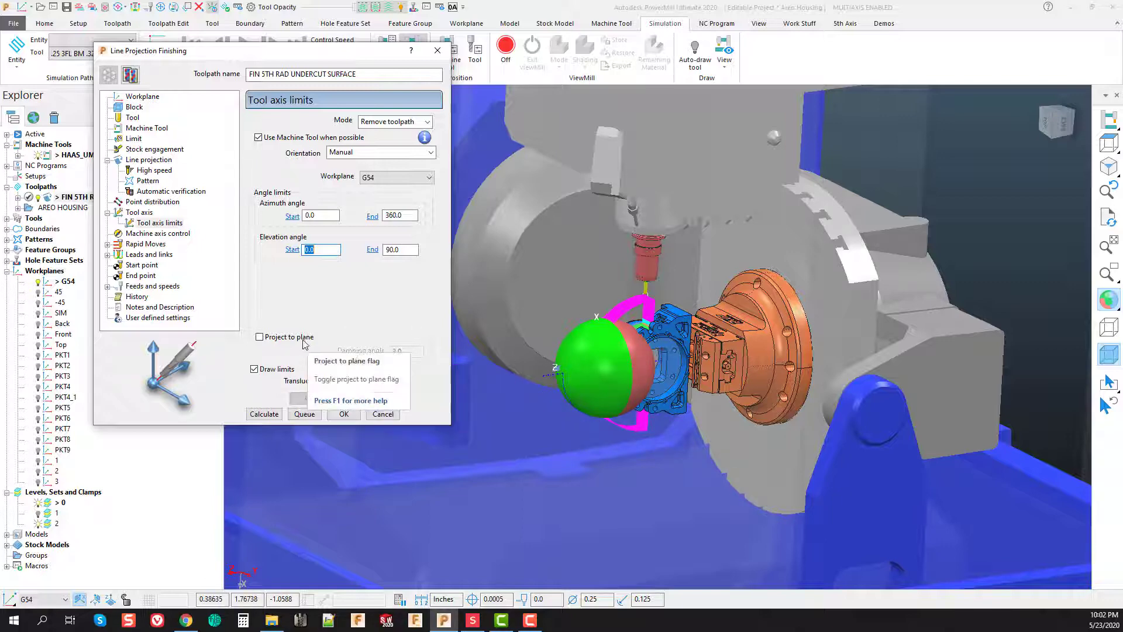
{"action": "left_click", "coordinate": [260, 339]}
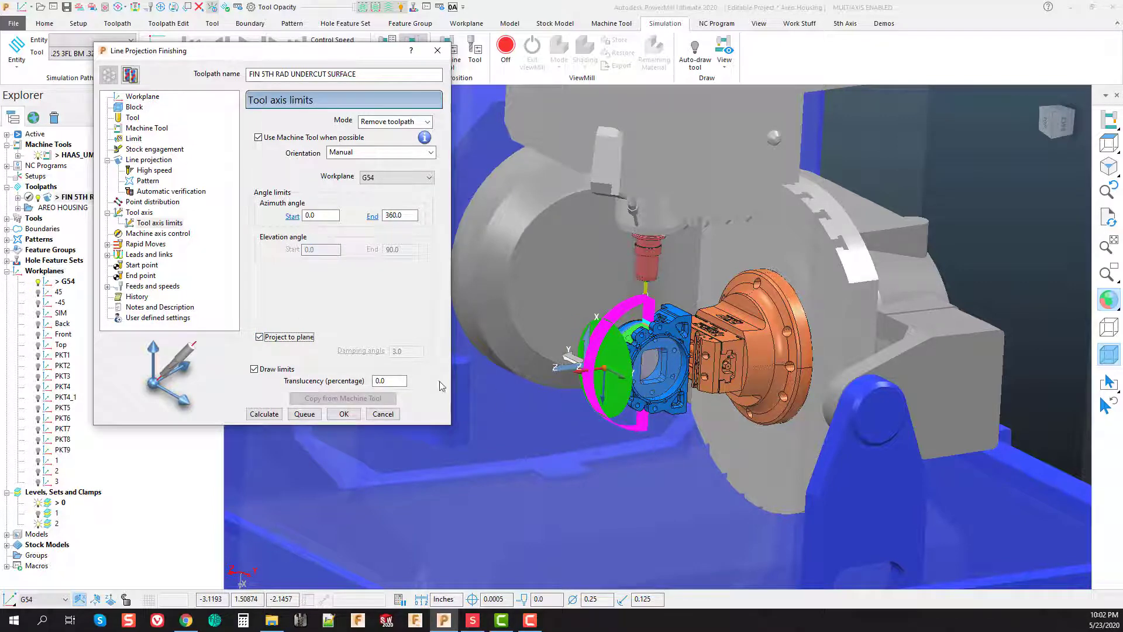
{"action": "left_click", "coordinate": [261, 338]}
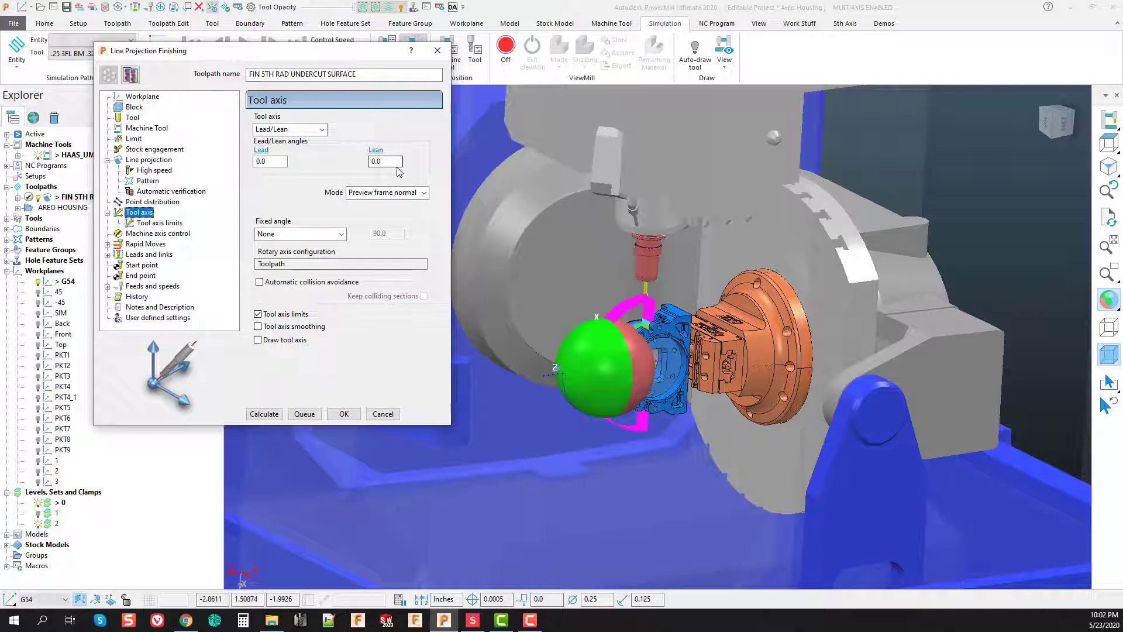
Switch off tool axis limits, set the Lean angle to 5° and recalculate the toolpath.
{"action": "left_click", "coordinate": [298, 316]}
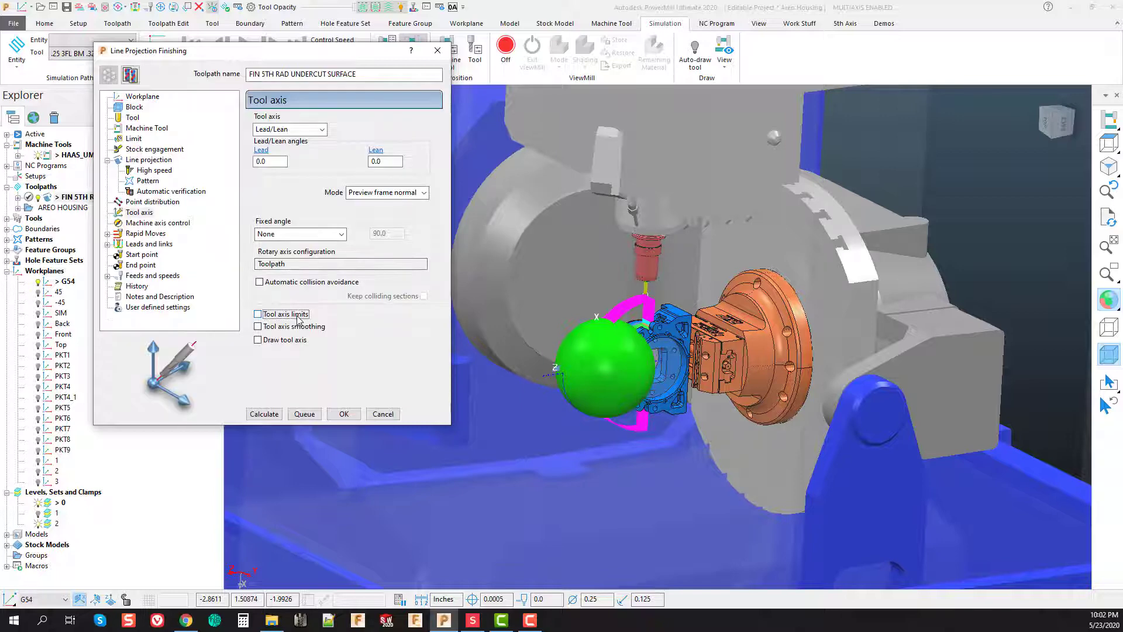
{"action": "double_click", "coordinate": [380, 162]}
{"action": "left_click", "coordinate": [260, 416]}
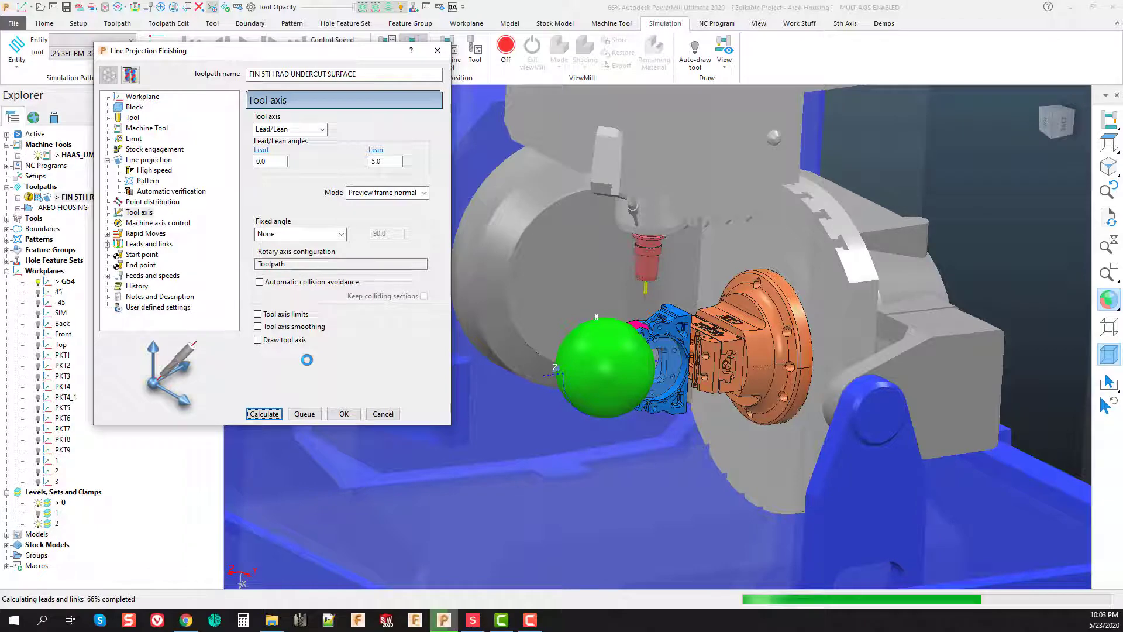
Close the toolpath settings and display the tool axis tilt around the part.
{"action": "left_click", "coordinate": [382, 414]}
{"action": "left_click", "coordinate": [116, 25]}
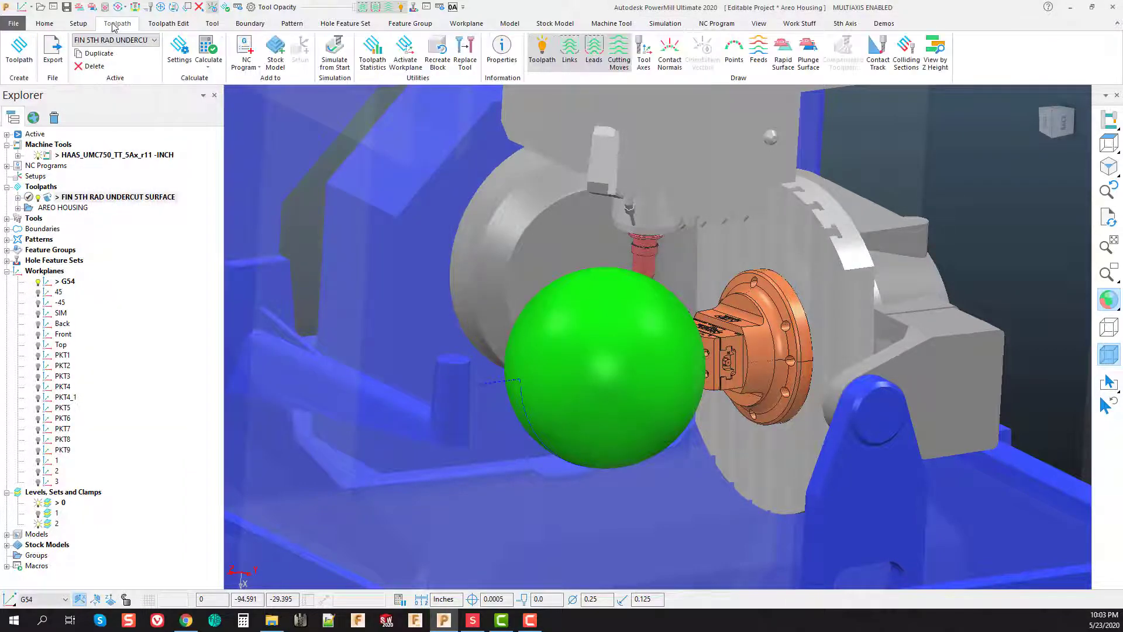
{"action": "left_click", "coordinate": [212, 24]}
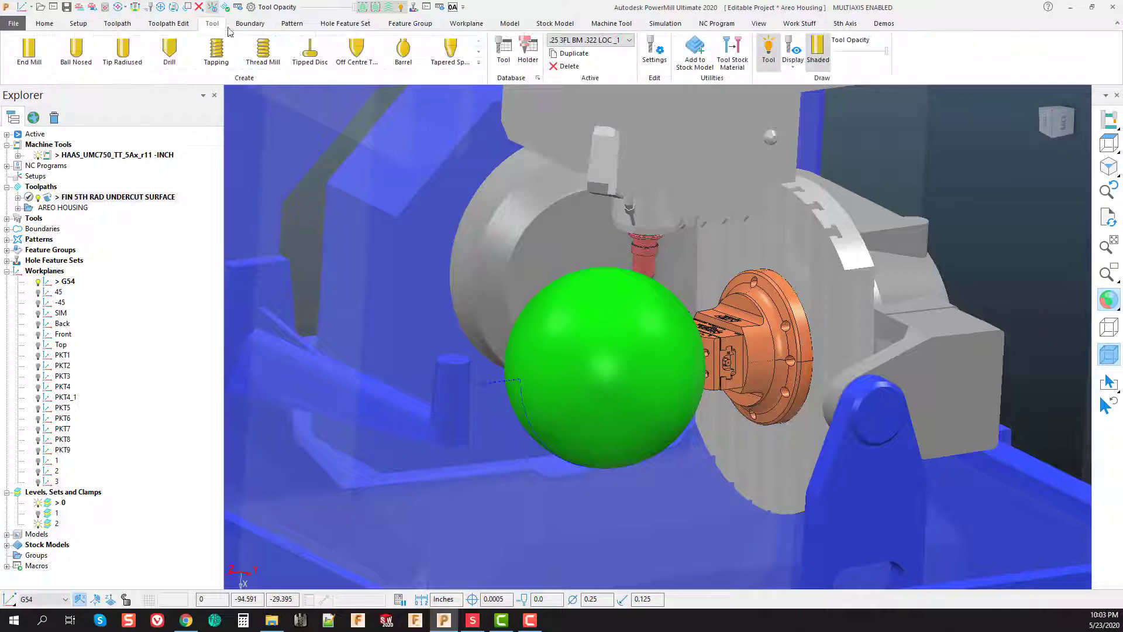
{"action": "left_click", "coordinate": [794, 58]}
{"action": "left_click", "coordinate": [841, 192]}
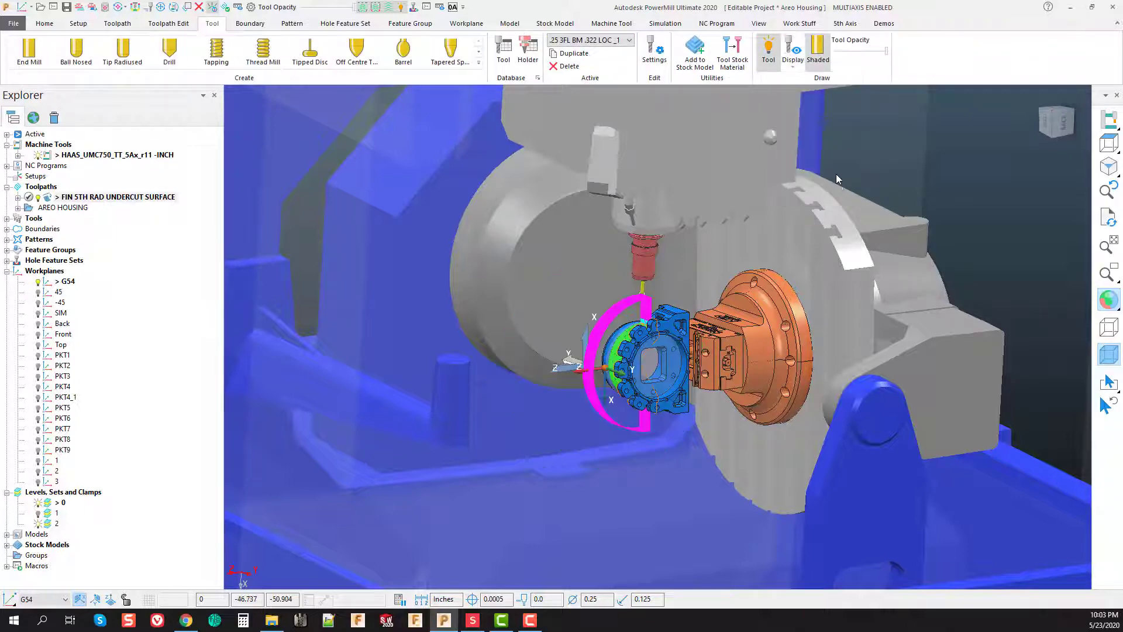
{"action": "scroll", "coordinate": [642, 377], "scroll_direction": "up", "scroll_amount": 5}
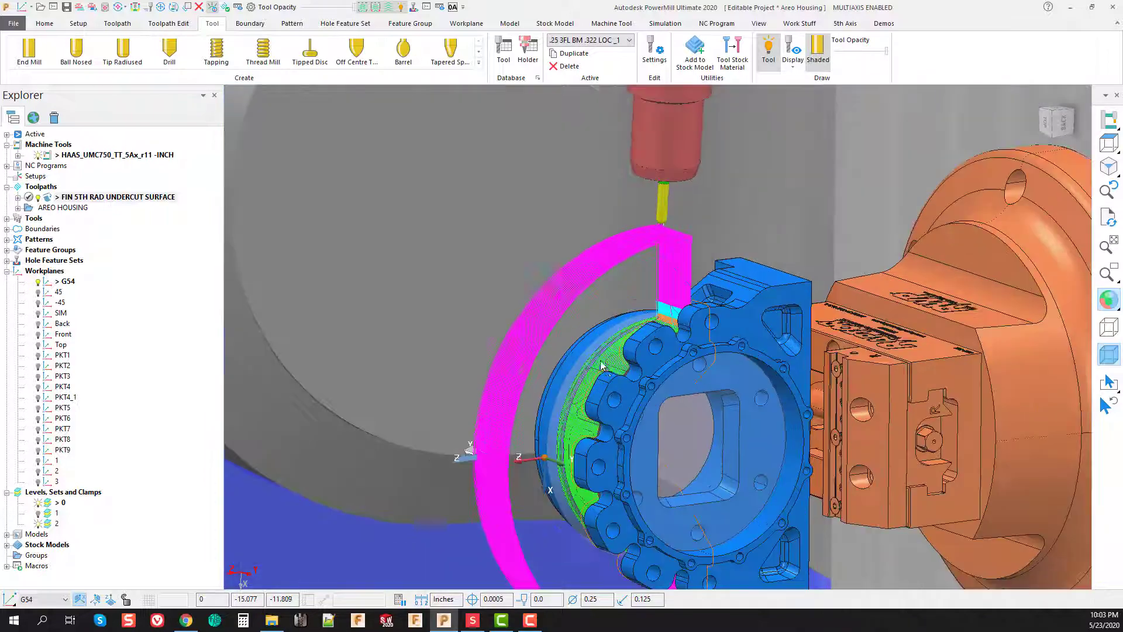
{"action": "middle_click_drag", "start_coordinate": [603, 365], "coordinate": [720, 378]}
Simulate FIN 5TH RAD UNDERCUT SURFACE from start on the Haas, orbiting to watch the cut.
{"action": "right_click", "coordinate": [73, 199]}
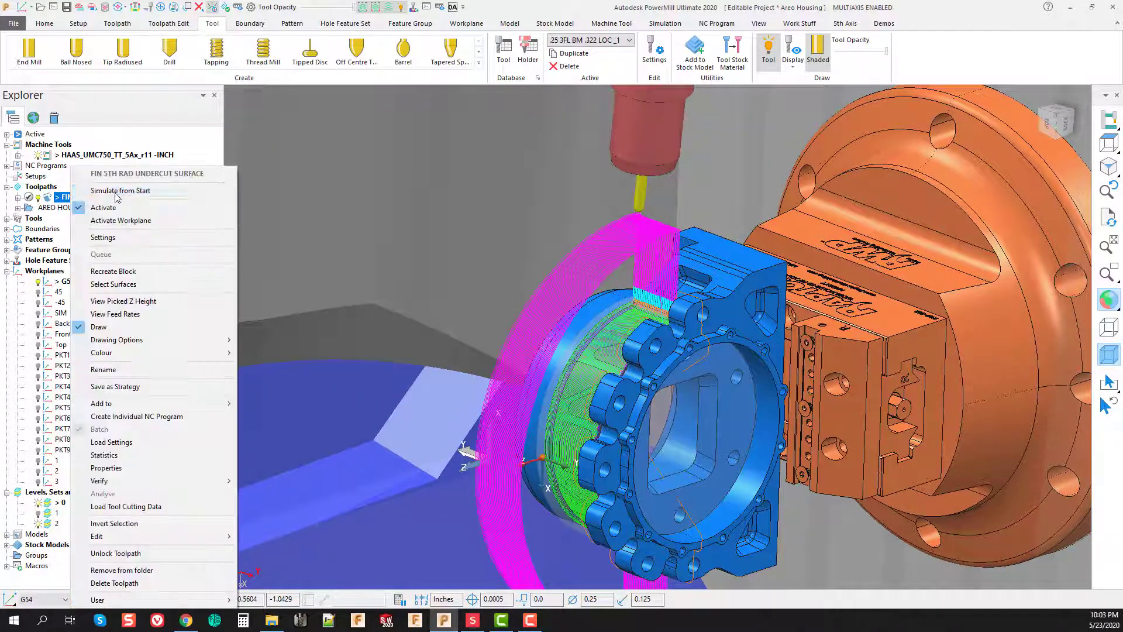
{"action": "left_click", "coordinate": [483, 221]}
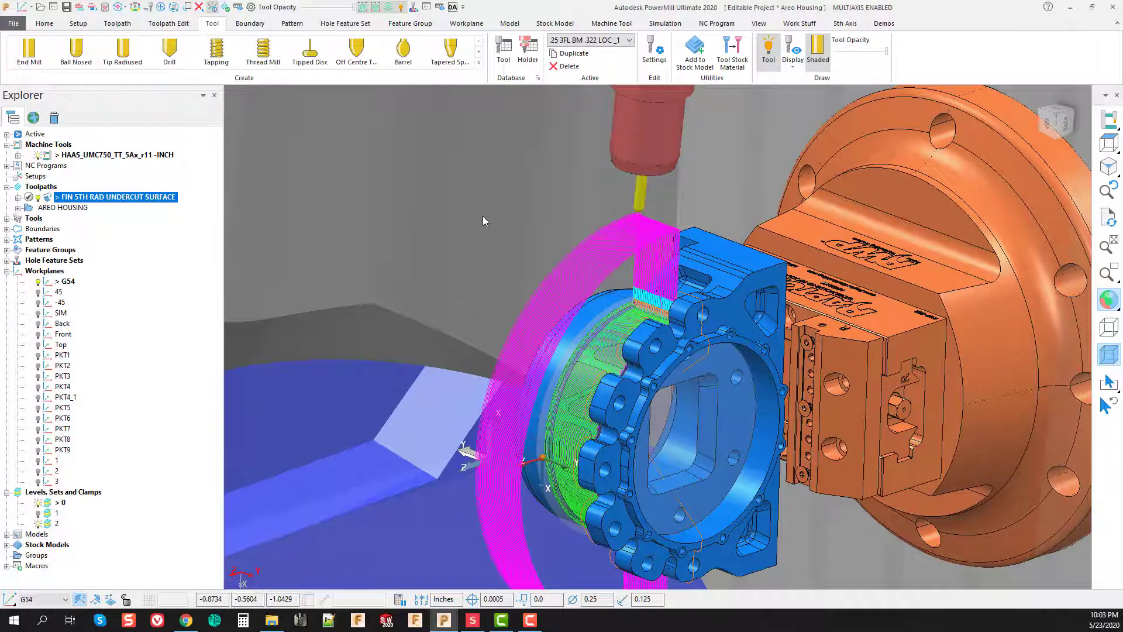
{"action": "scroll", "coordinate": [483, 215], "scroll_direction": "down", "scroll_amount": 5}
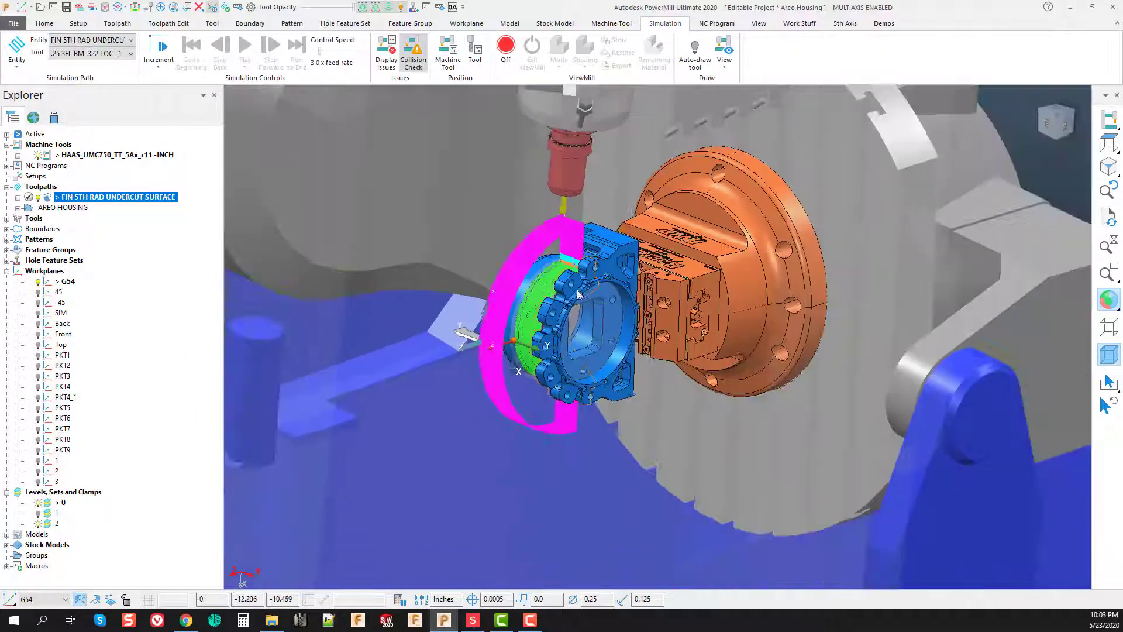
{"action": "scroll", "coordinate": [546, 261], "scroll_direction": "down", "scroll_amount": 3}
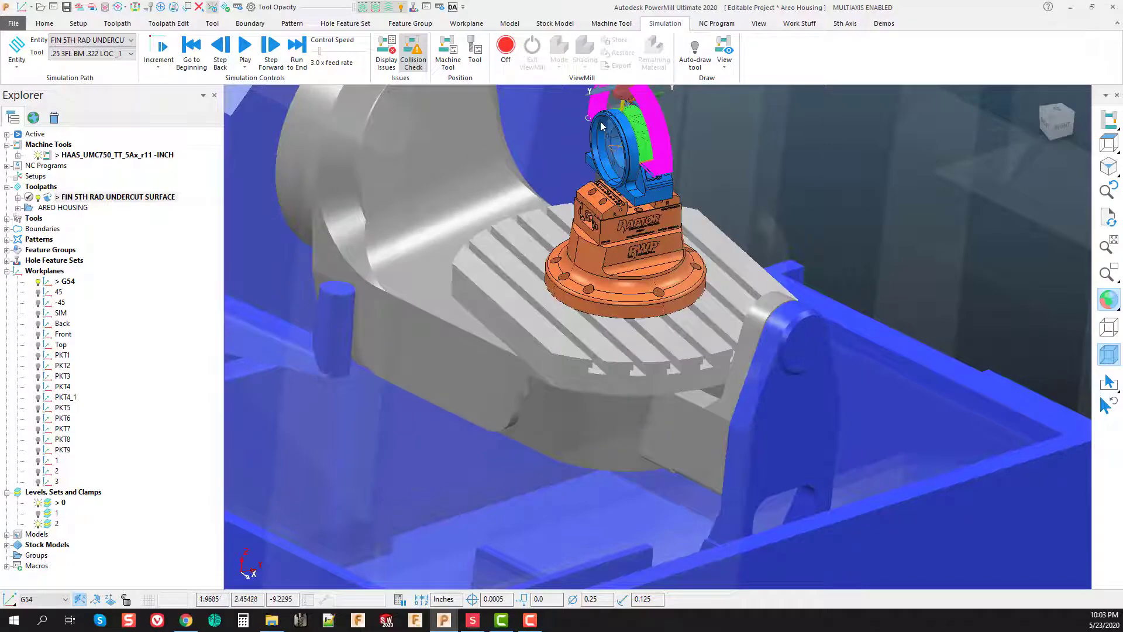
{"action": "scroll", "coordinate": [626, 120], "scroll_direction": "up", "scroll_amount": 4}
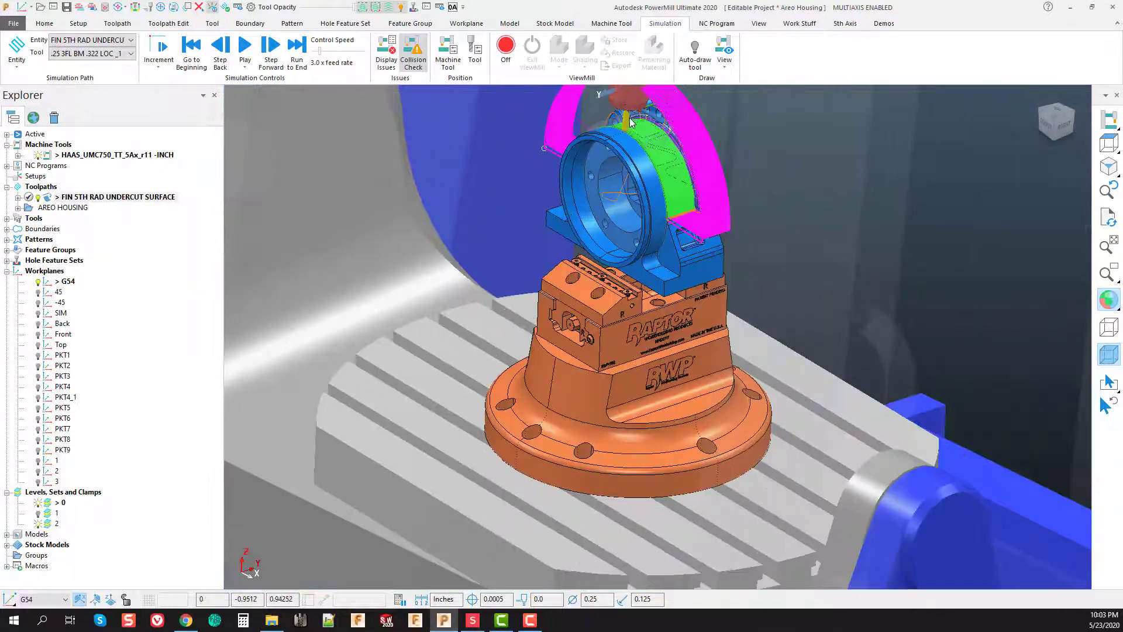
{"action": "scroll", "coordinate": [631, 130], "scroll_direction": "up", "scroll_amount": 3}
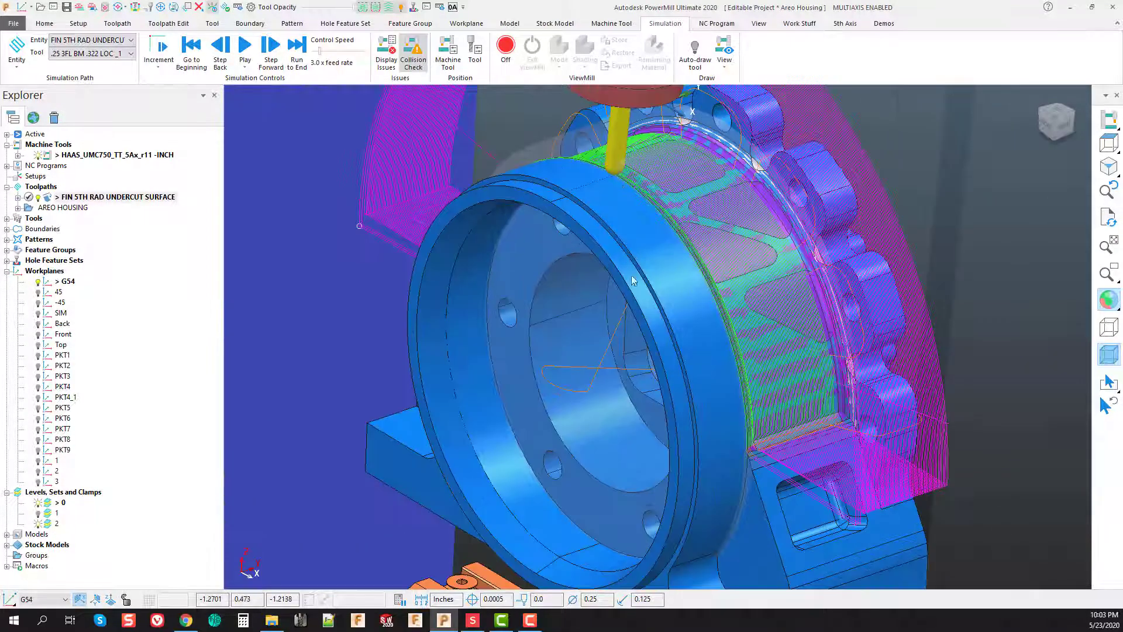
{"action": "scroll", "coordinate": [631, 334], "scroll_direction": "down", "scroll_amount": 6}
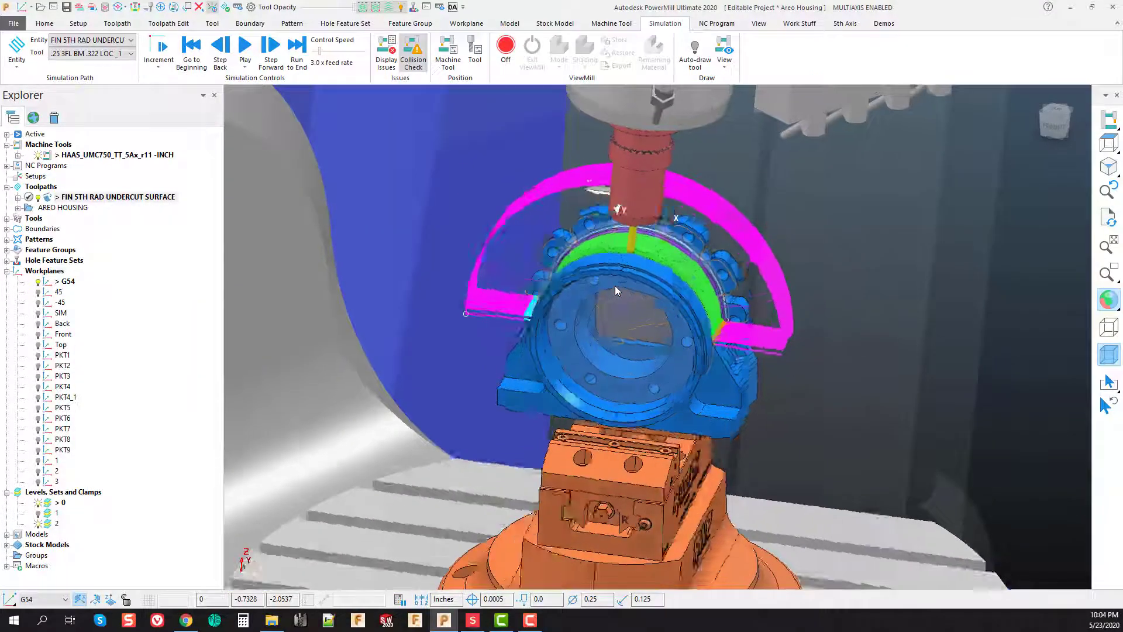
{"action": "middle_click_drag", "start_coordinate": [616, 290], "coordinate": [641, 307]}
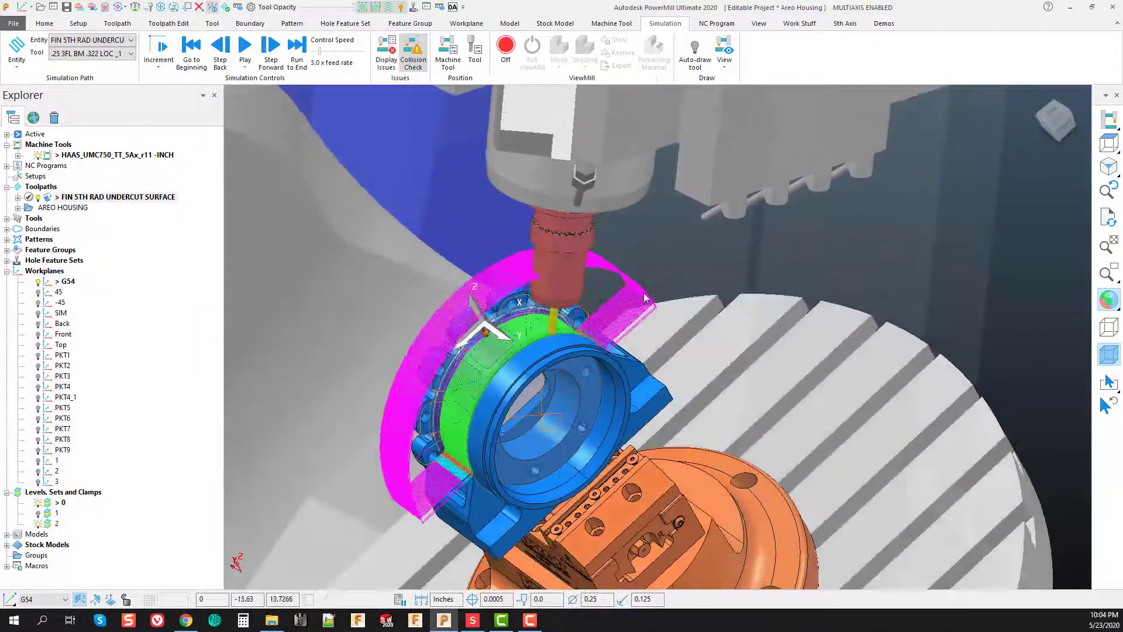
{"action": "scroll", "coordinate": [646, 298], "scroll_direction": "down", "scroll_amount": 8}
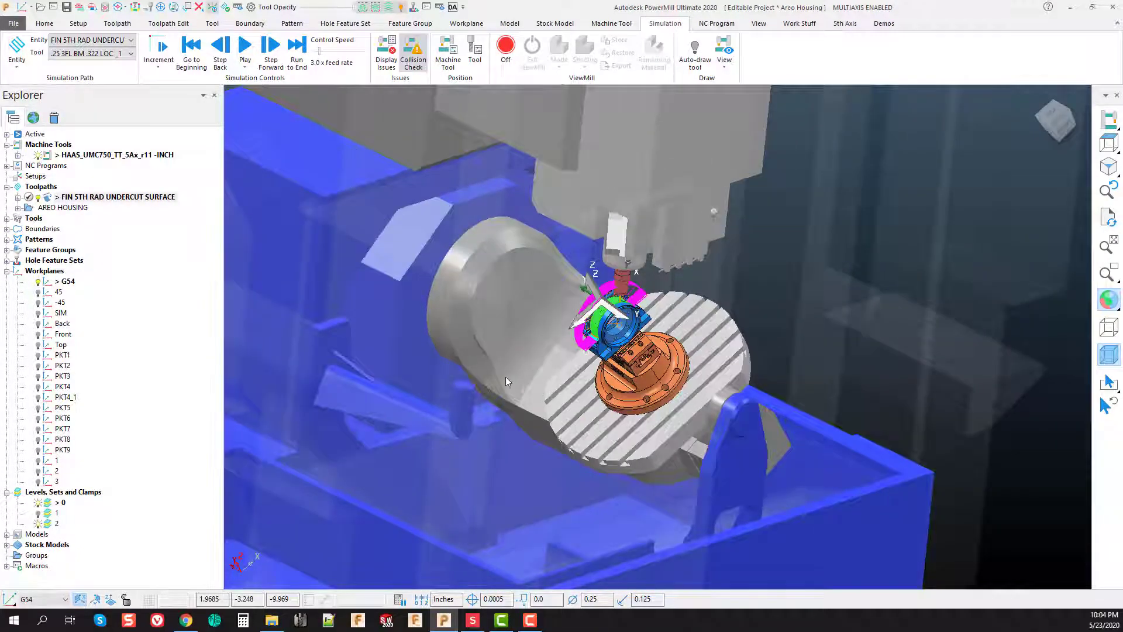
{"action": "middle_click_drag", "start_coordinate": [507, 381], "coordinate": [449, 364]}
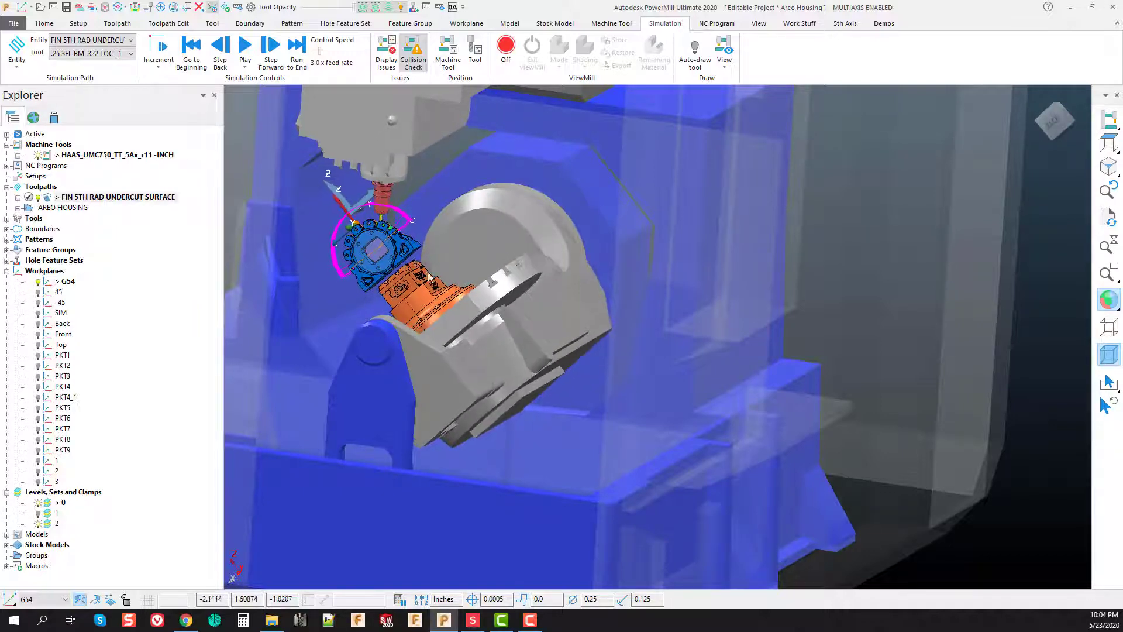
{"action": "middle_click_drag", "start_coordinate": [375, 224], "coordinate": [333, 280]}
{"action": "scroll", "coordinate": [333, 280], "scroll_direction": "up", "scroll_amount": 5}
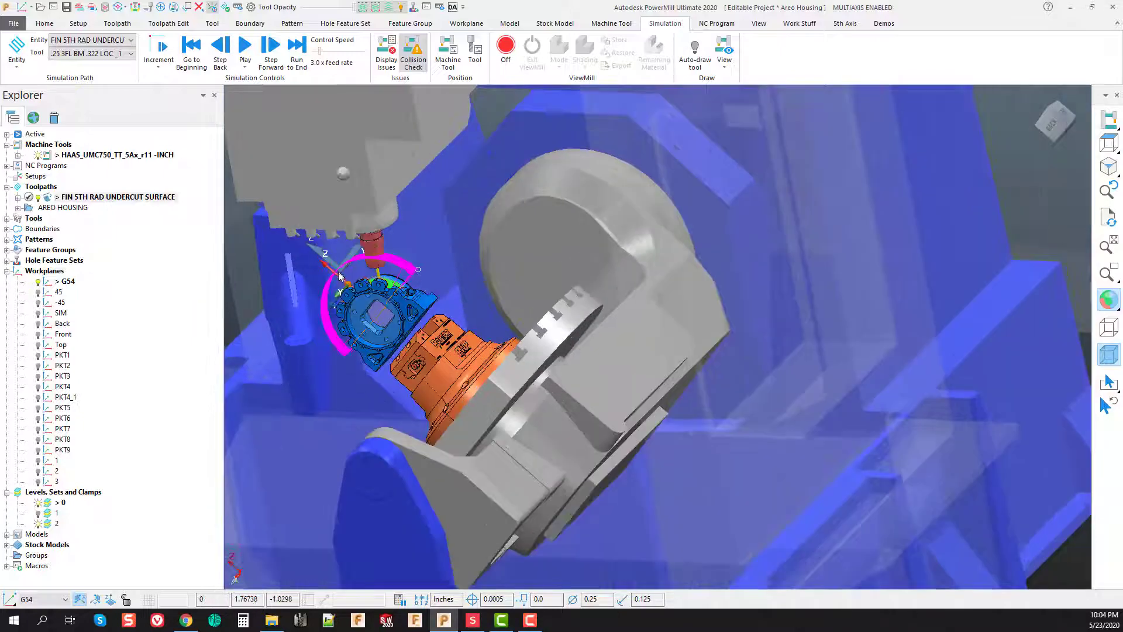
{"action": "scroll", "coordinate": [466, 310], "scroll_direction": "up", "scroll_amount": 2}
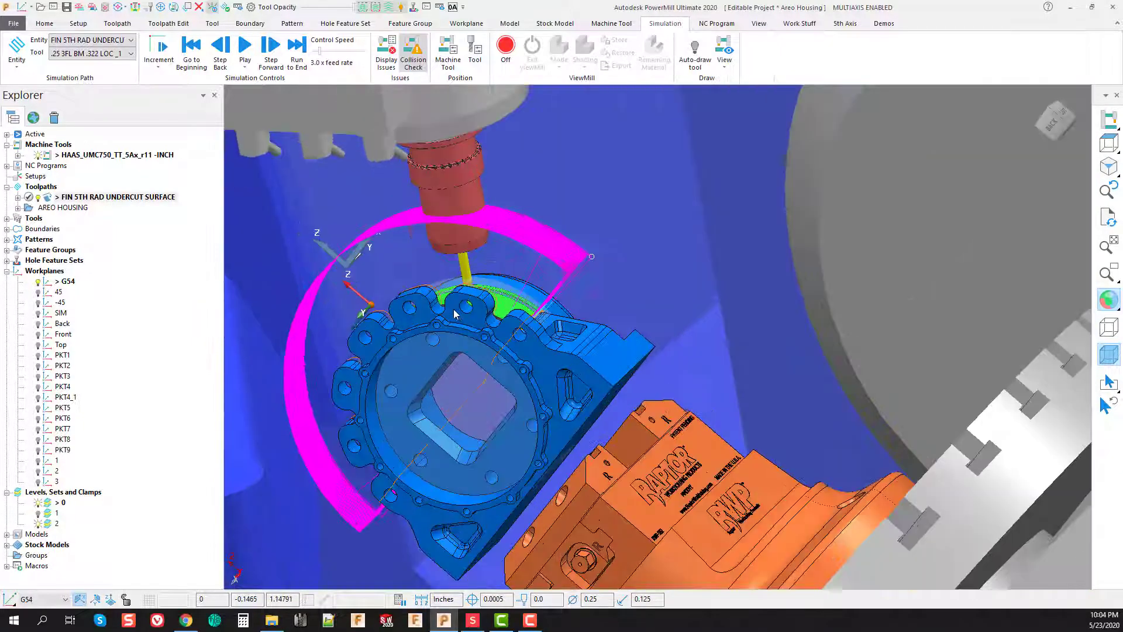
Open Reorder from Toolpath Edit, reset the HAAS axes to home, and select all segments.
{"action": "left_click", "coordinate": [448, 53]}
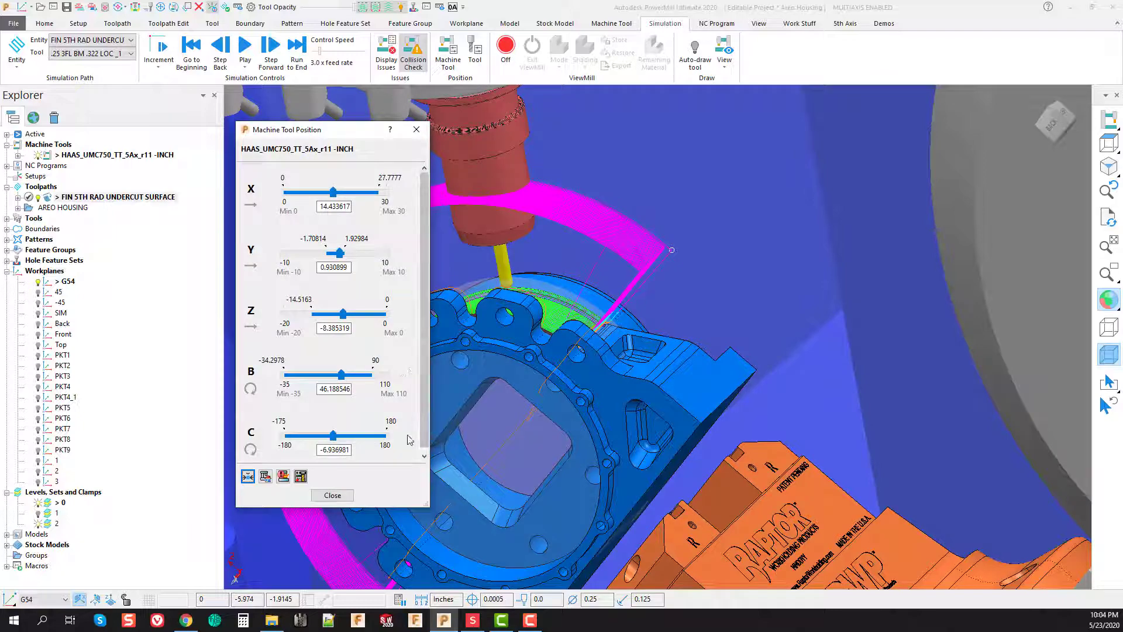
{"action": "left_click", "coordinate": [169, 23]}
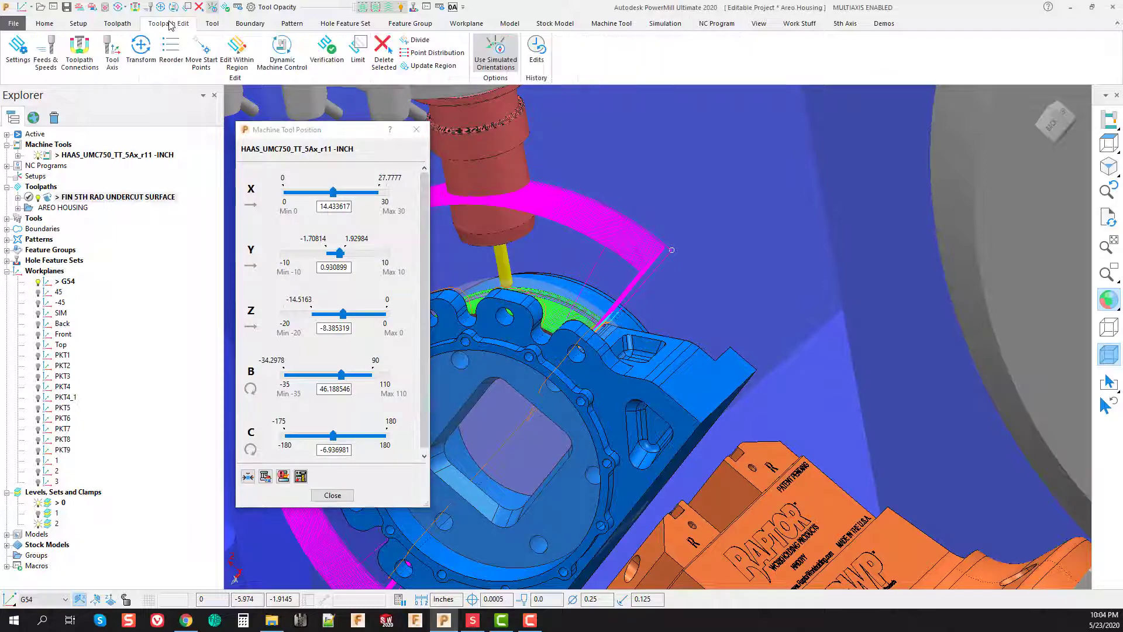
{"action": "left_click", "coordinate": [171, 50]}
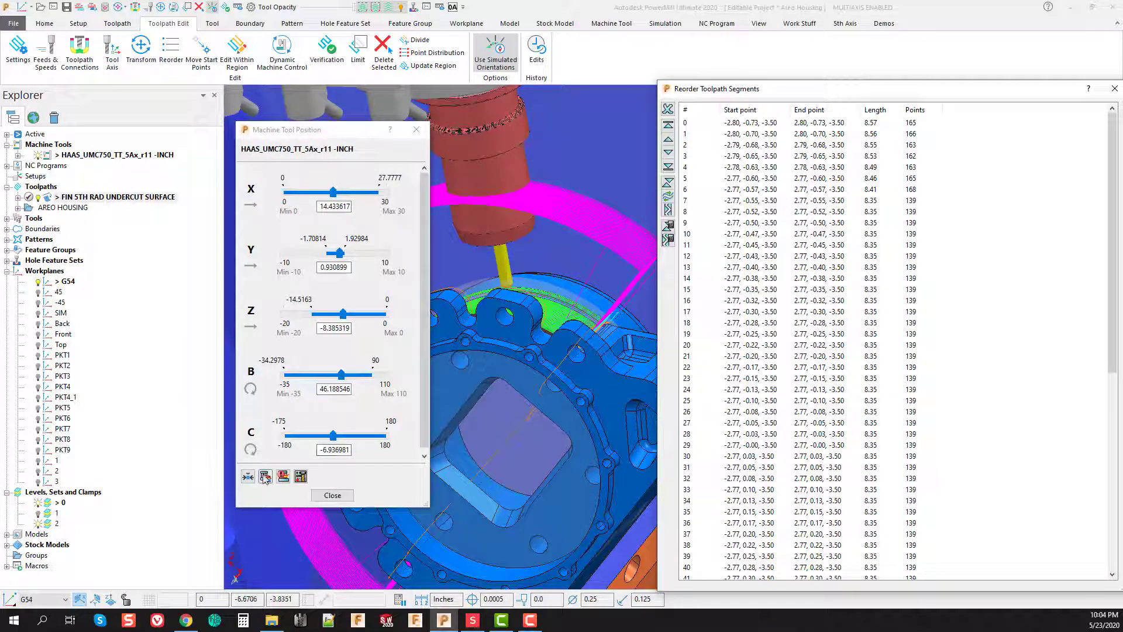
{"action": "left_click", "coordinate": [265, 476]}
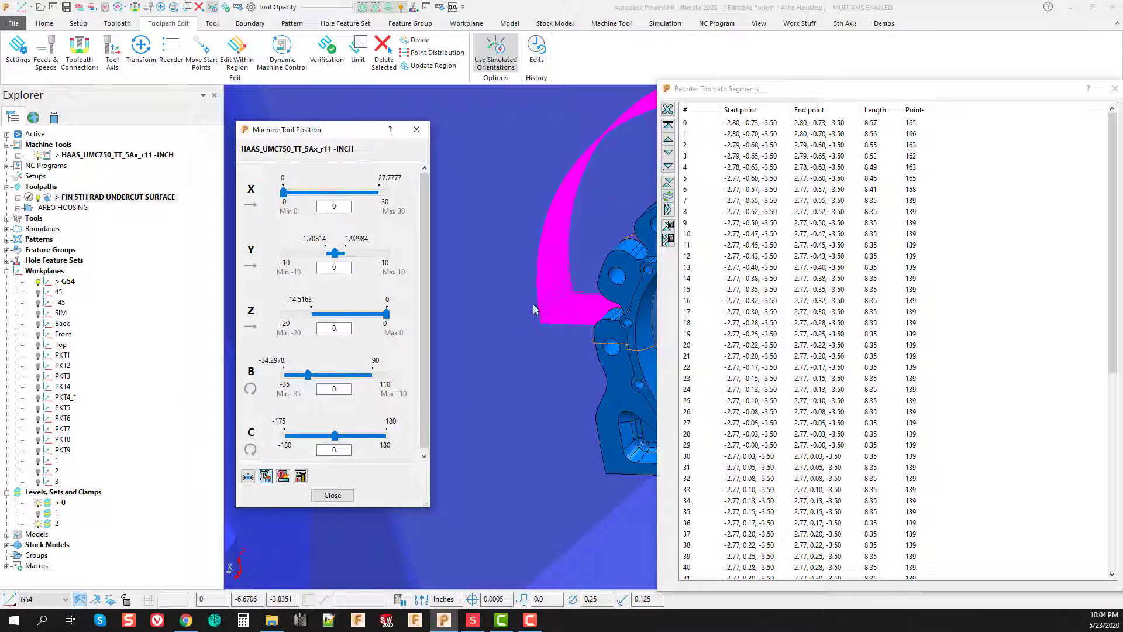
{"action": "left_click_drag", "start_coordinate": [754, 96], "coordinate": [155, 63]}
{"action": "key", "text": "ctrl+a"}
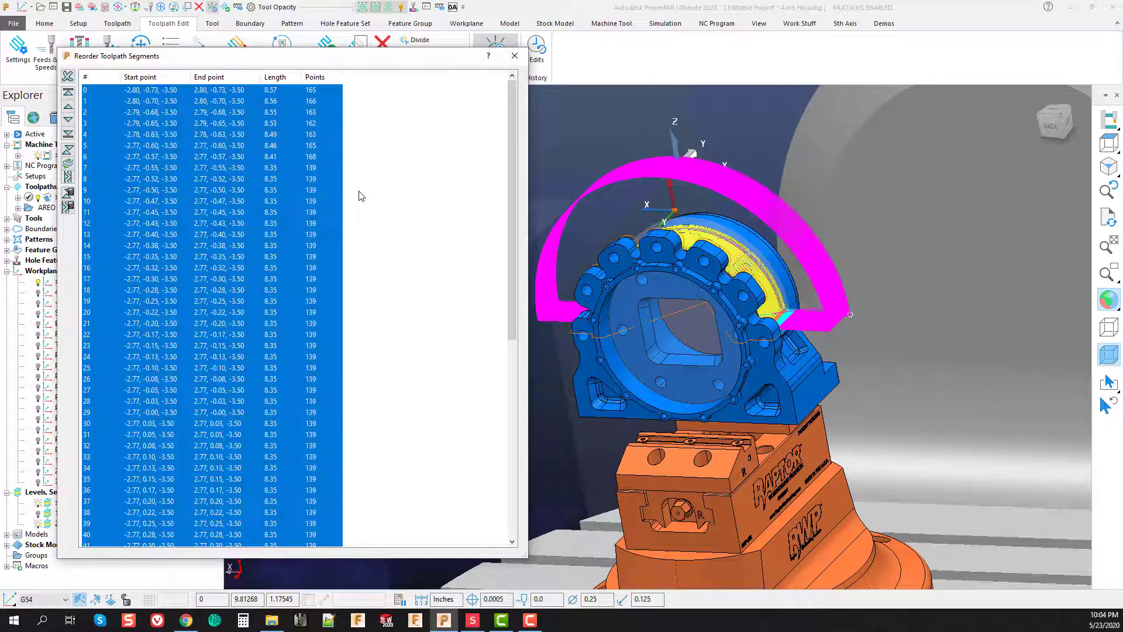
Apply Alternate directions to all segments, accept the tool-axis warning, inspect the zigzag, and close Reorder.
{"action": "left_click", "coordinate": [68, 177]}
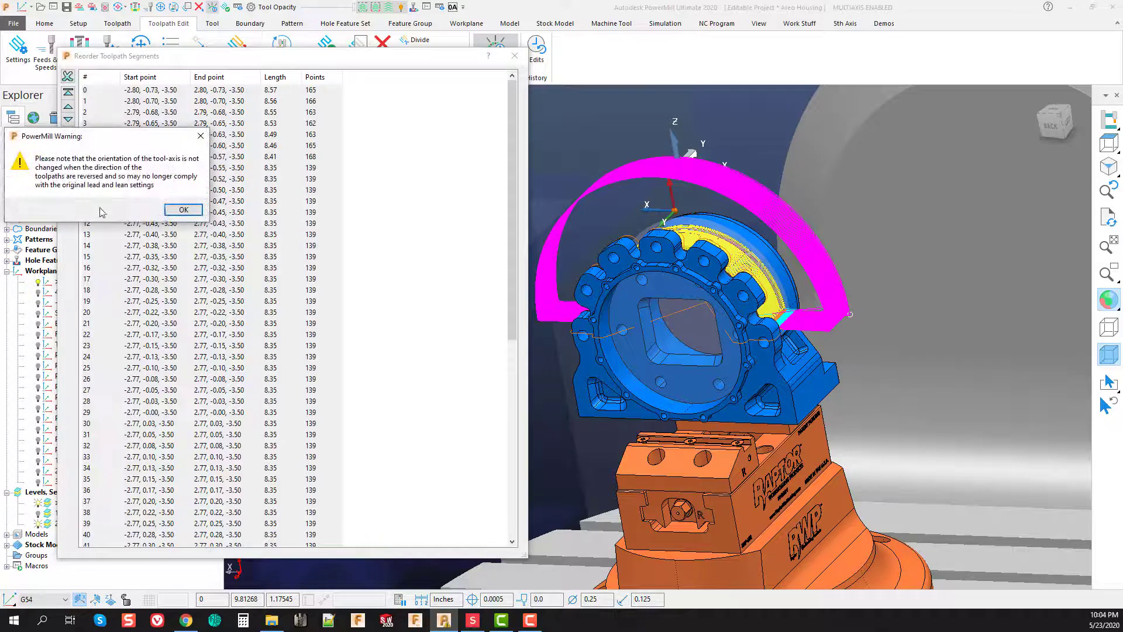
{"action": "left_click", "coordinate": [181, 210]}
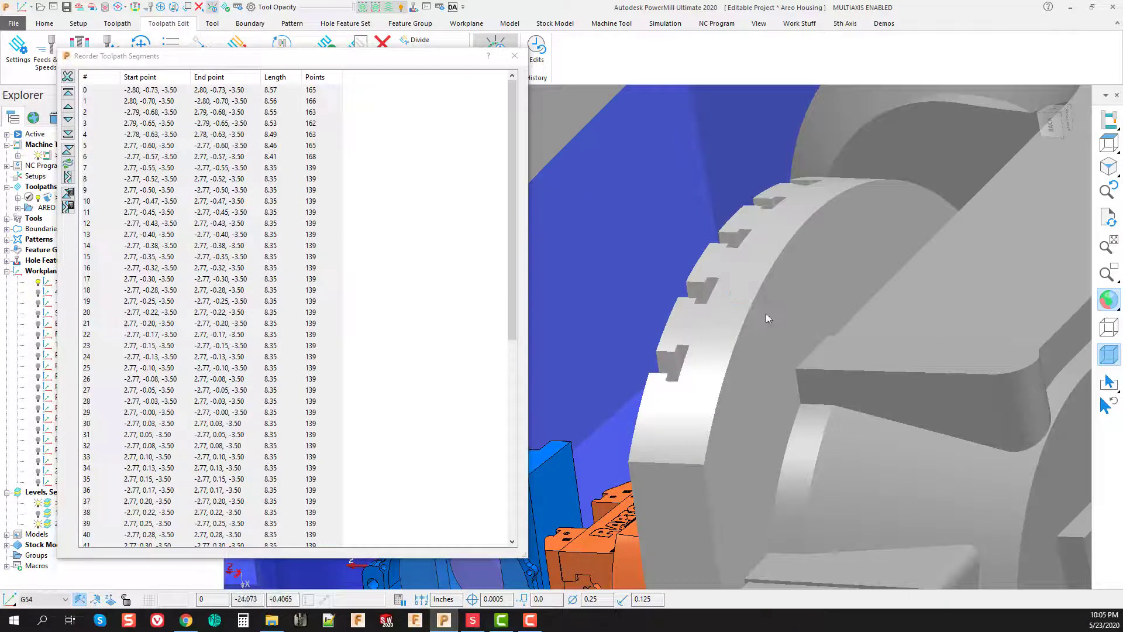
{"action": "scroll", "coordinate": [767, 318], "scroll_direction": "down", "scroll_amount": 5}
{"action": "middle_click_drag", "start_coordinate": [767, 300], "coordinate": [1013, 359]}
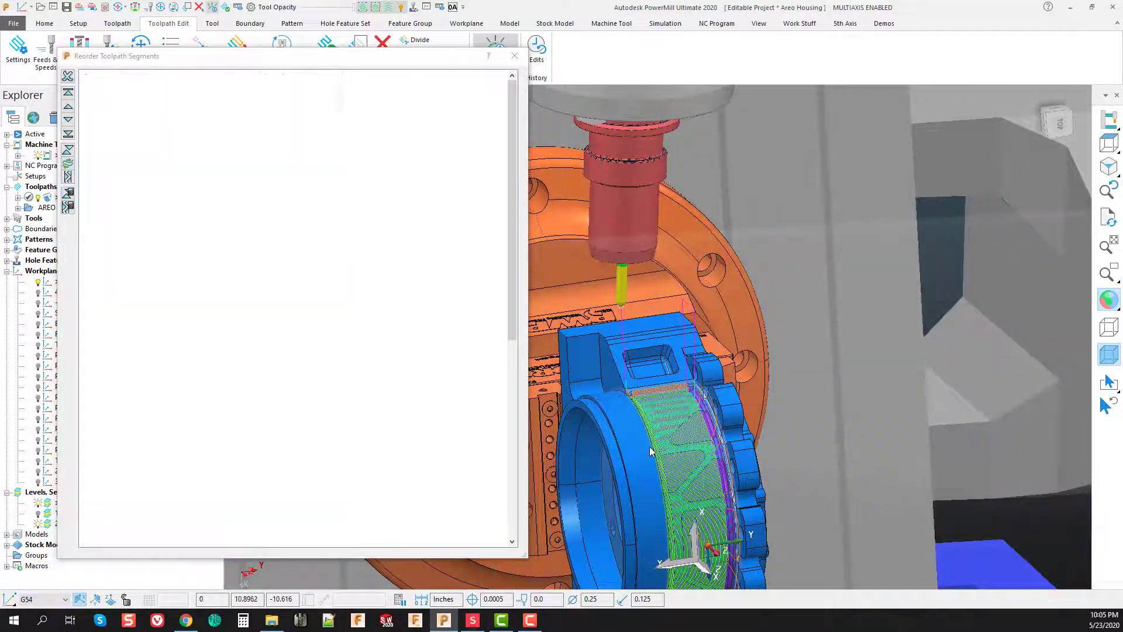
{"action": "scroll", "coordinate": [658, 443], "scroll_direction": "up", "scroll_amount": 5}
{"action": "scroll", "coordinate": [658, 442], "scroll_direction": "up", "scroll_amount": 8}
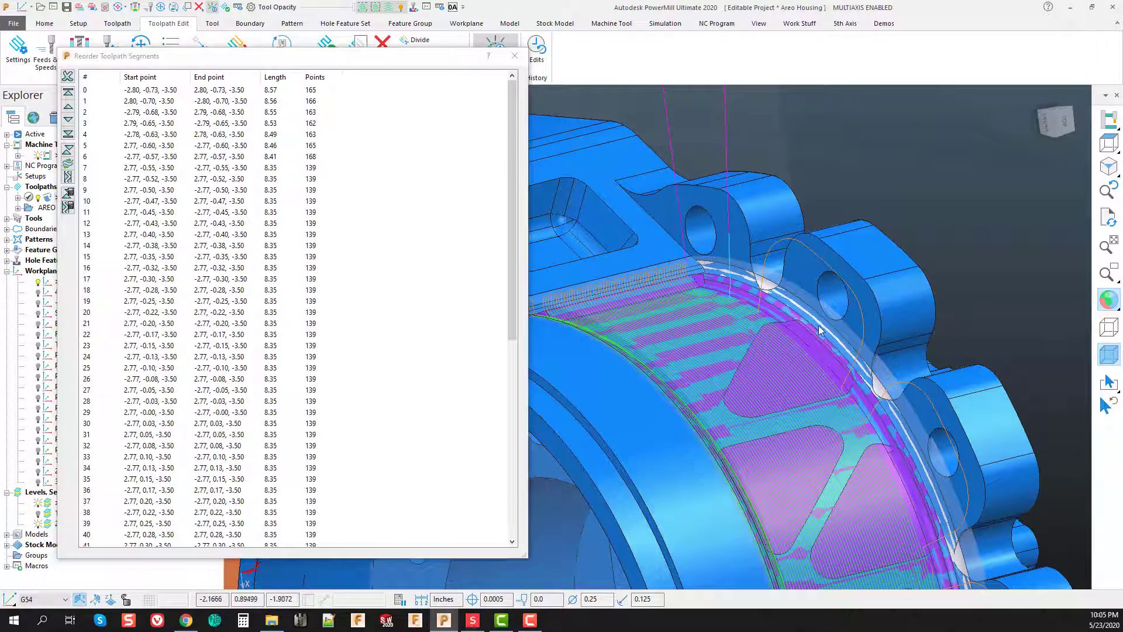
{"action": "scroll", "coordinate": [819, 329], "scroll_direction": "down", "scroll_amount": 8}
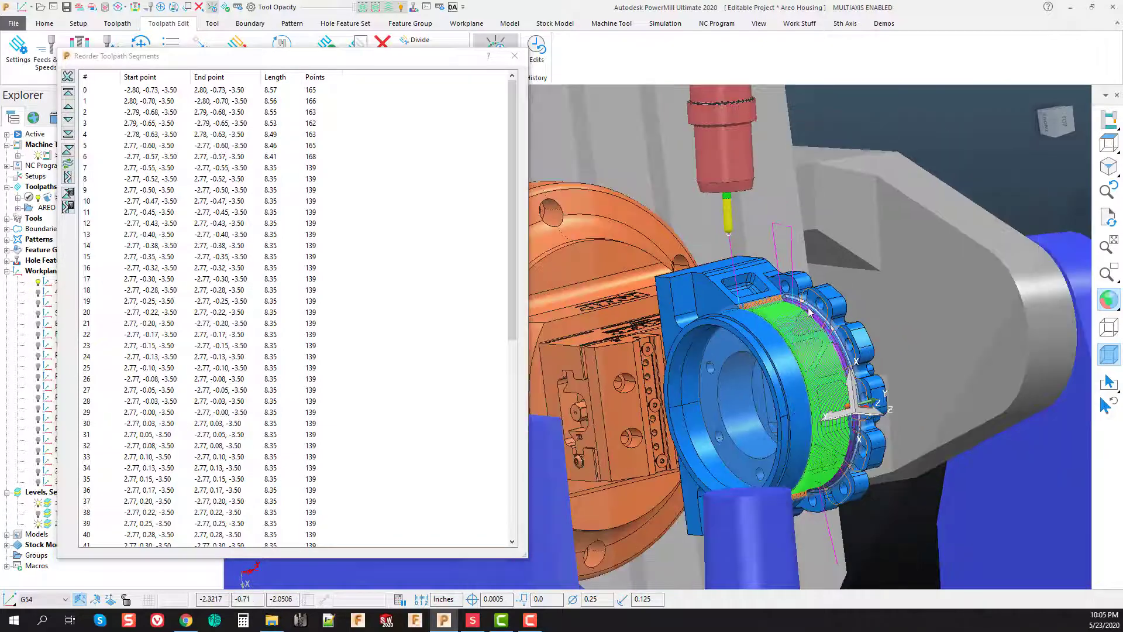
{"action": "middle_click_drag", "start_coordinate": [817, 312], "coordinate": [683, 407]}
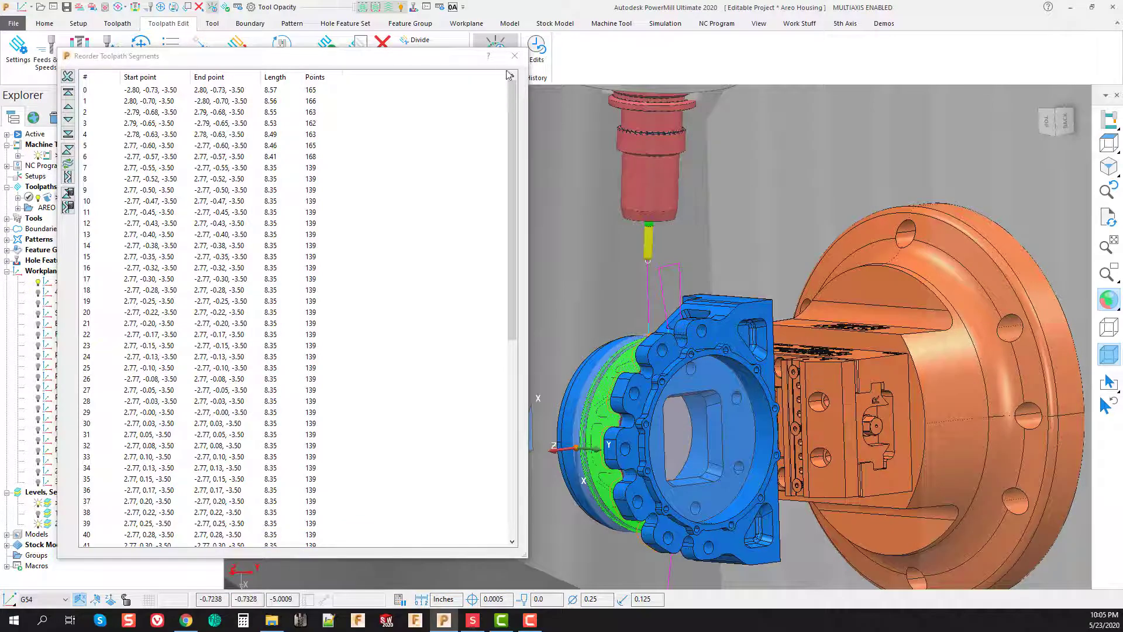
{"action": "left_click", "coordinate": [514, 56]}
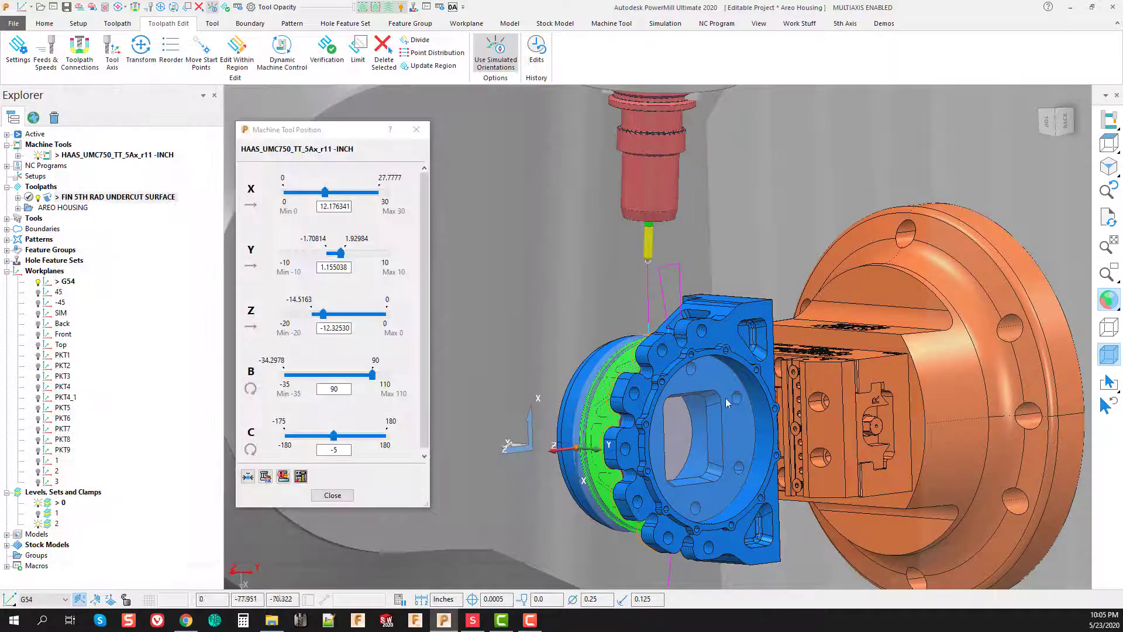
Close Machine Tool Position and load the reordered FIN 5TH RAD UNDERCUT SURFACE toolpath via Simulate from Start.
{"action": "left_click", "coordinate": [332, 495]}
{"action": "scroll", "coordinate": [610, 270], "scroll_direction": "down", "scroll_amount": 5}
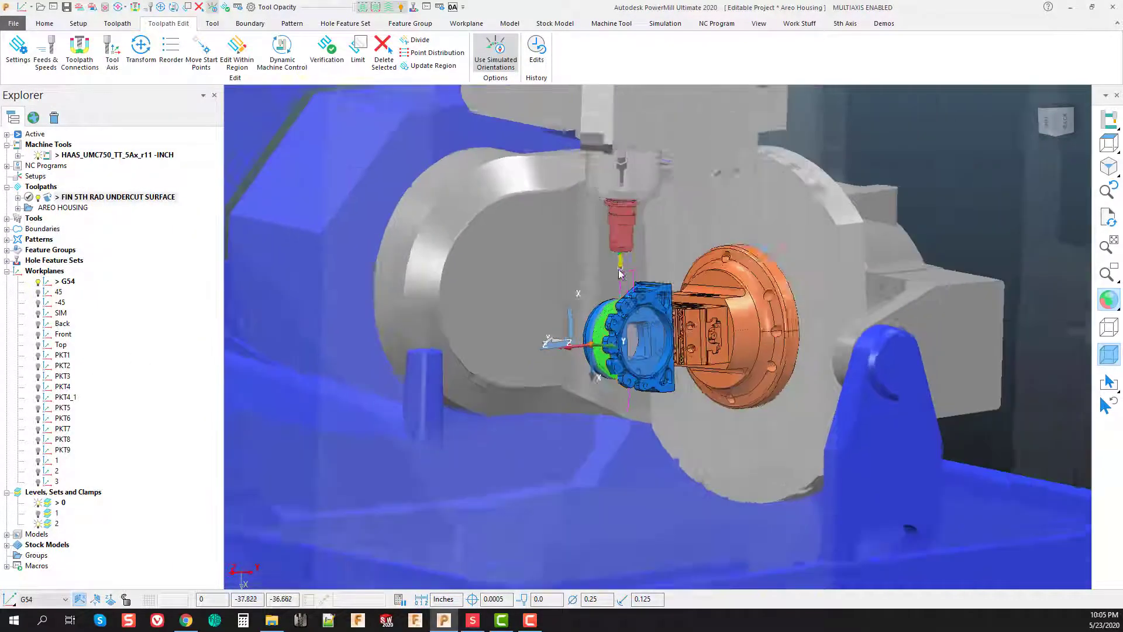
{"action": "scroll", "coordinate": [619, 269], "scroll_direction": "down", "scroll_amount": 2}
{"action": "middle_click_drag", "start_coordinate": [619, 269], "coordinate": [733, 286]}
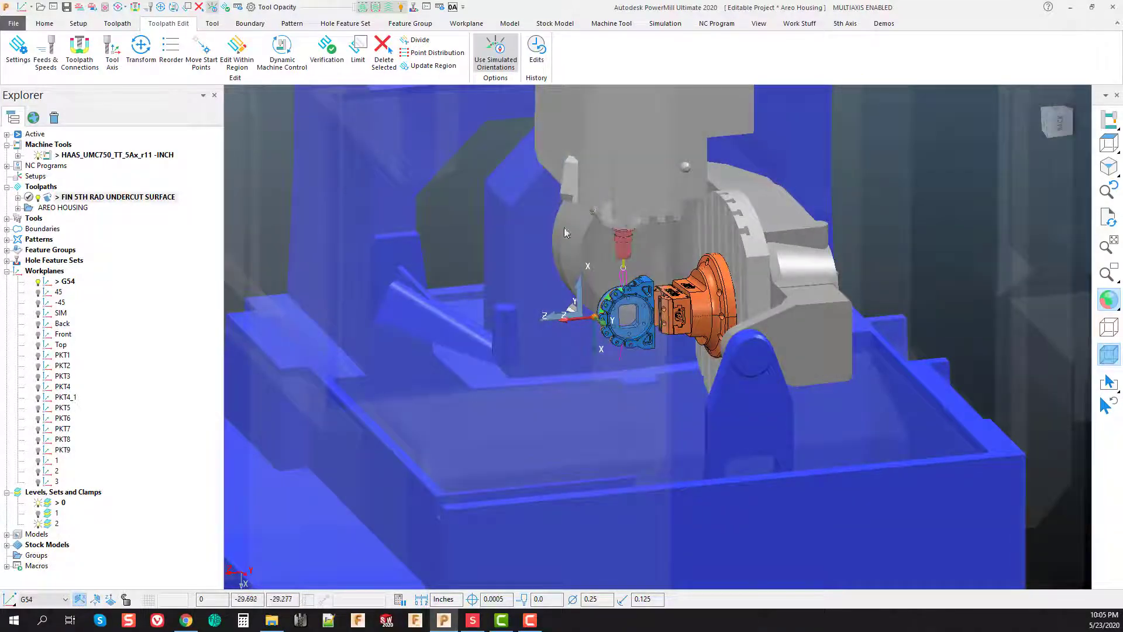
{"action": "right_click", "coordinate": [59, 203]}
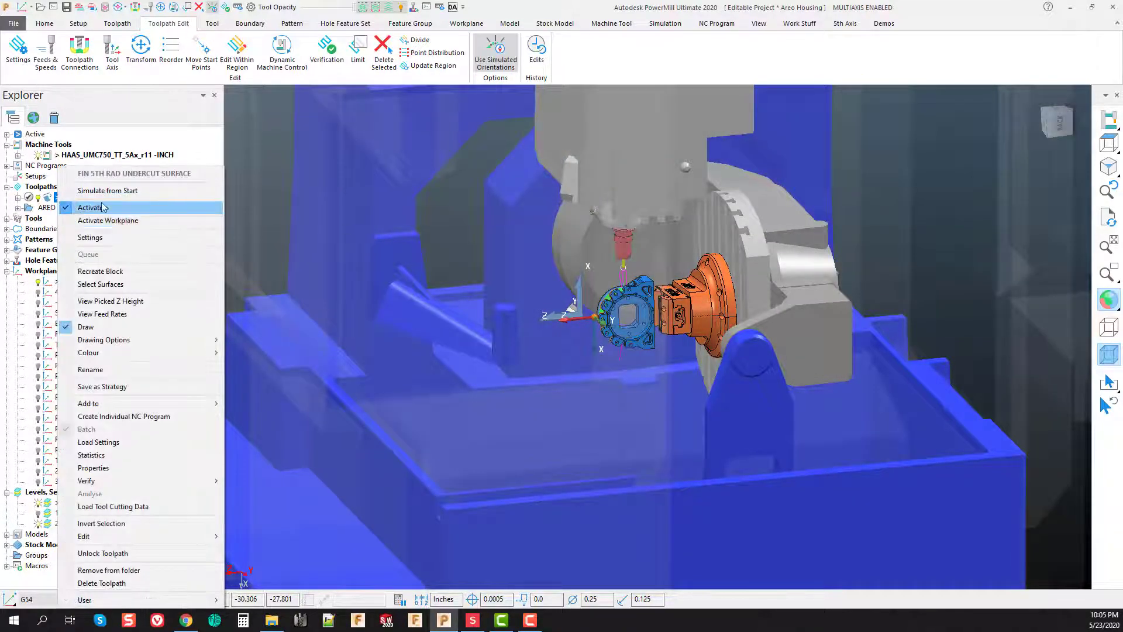
{"action": "left_click", "coordinate": [104, 192]}
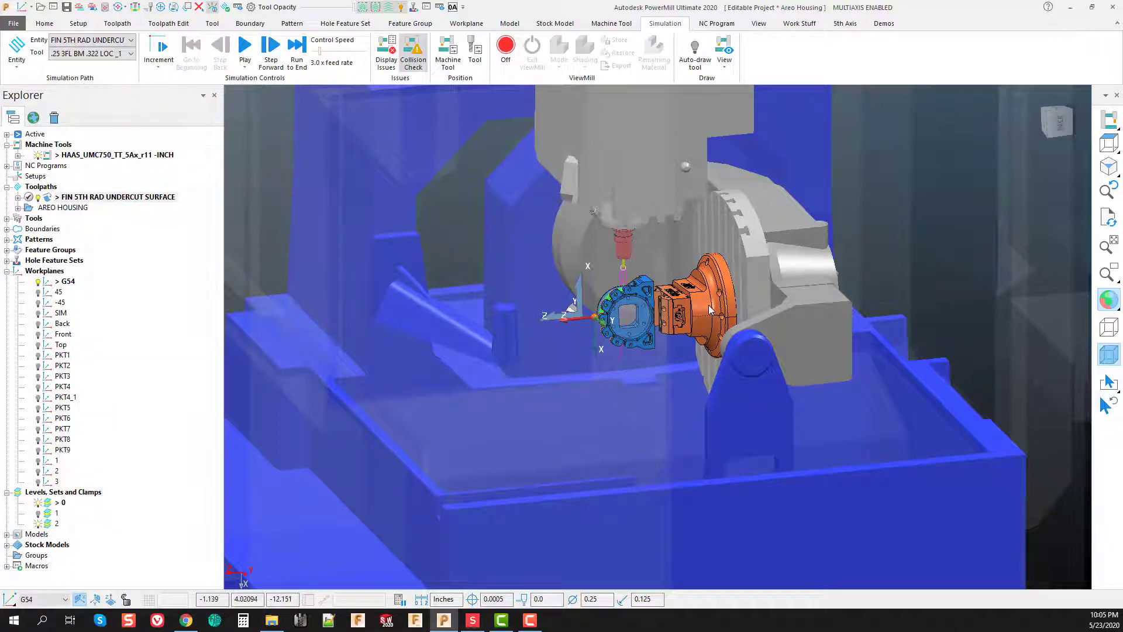